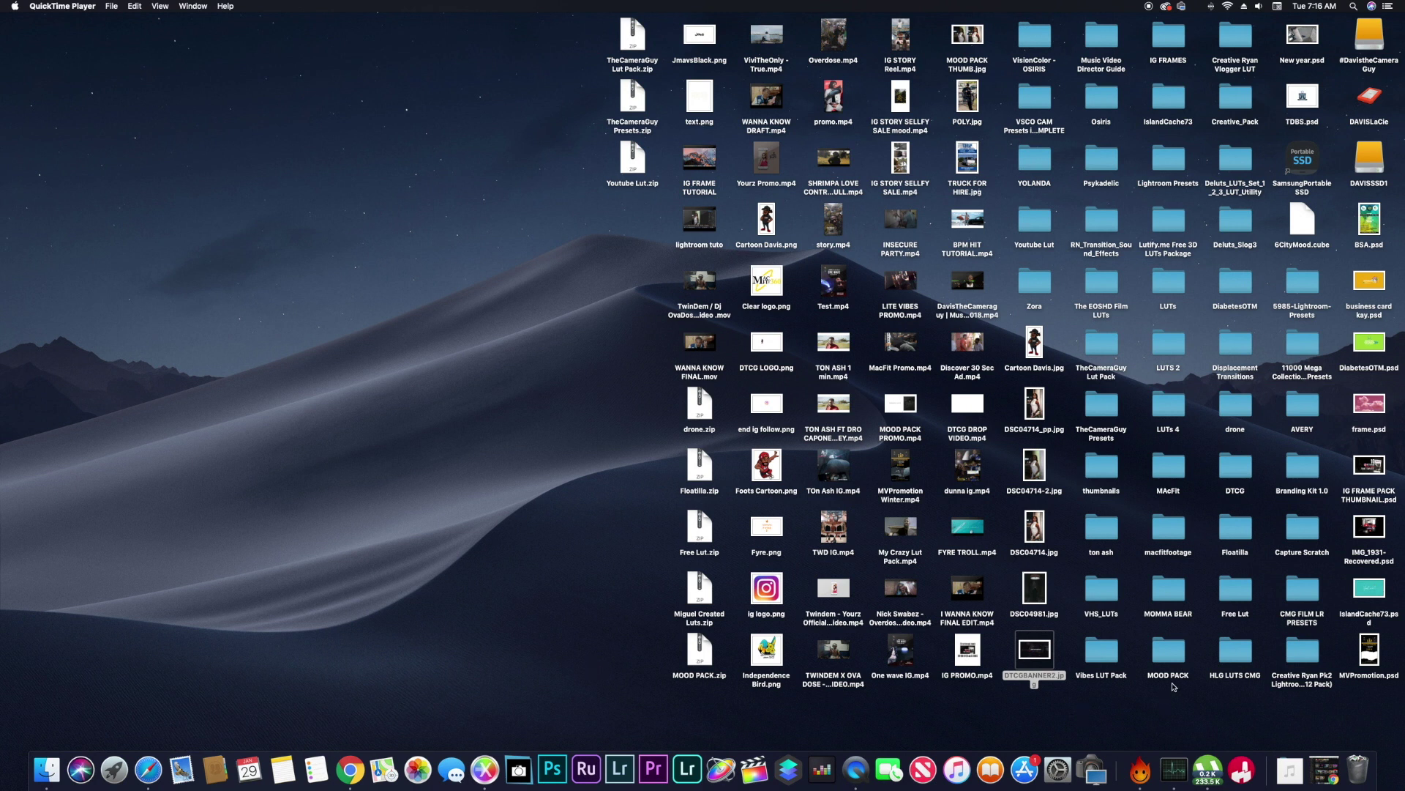
# Step: Preview DSC04981.jpg in Quick Look, then close the preview
pyautogui.click(1041, 593)
pyautogui.press('space')
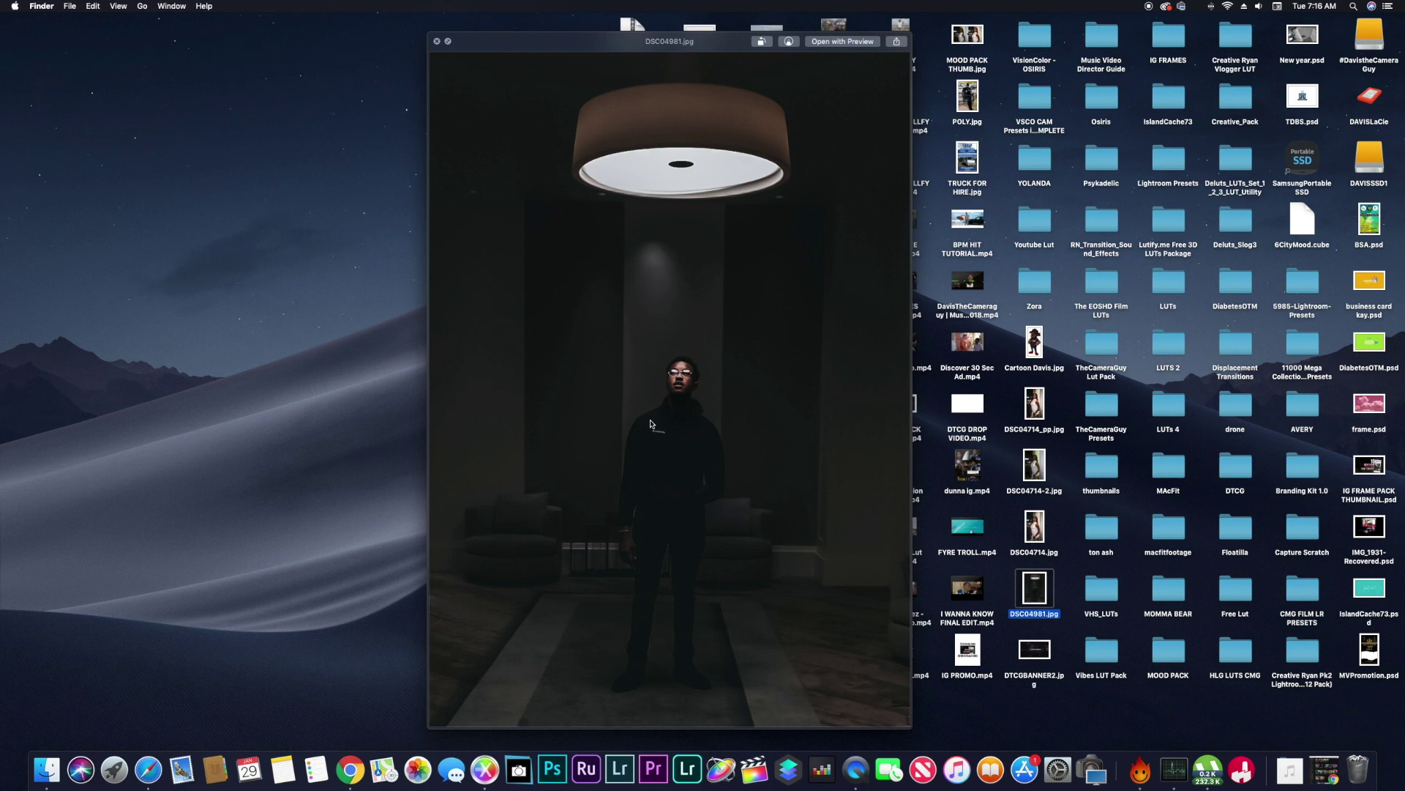
pyautogui.click(437, 42)
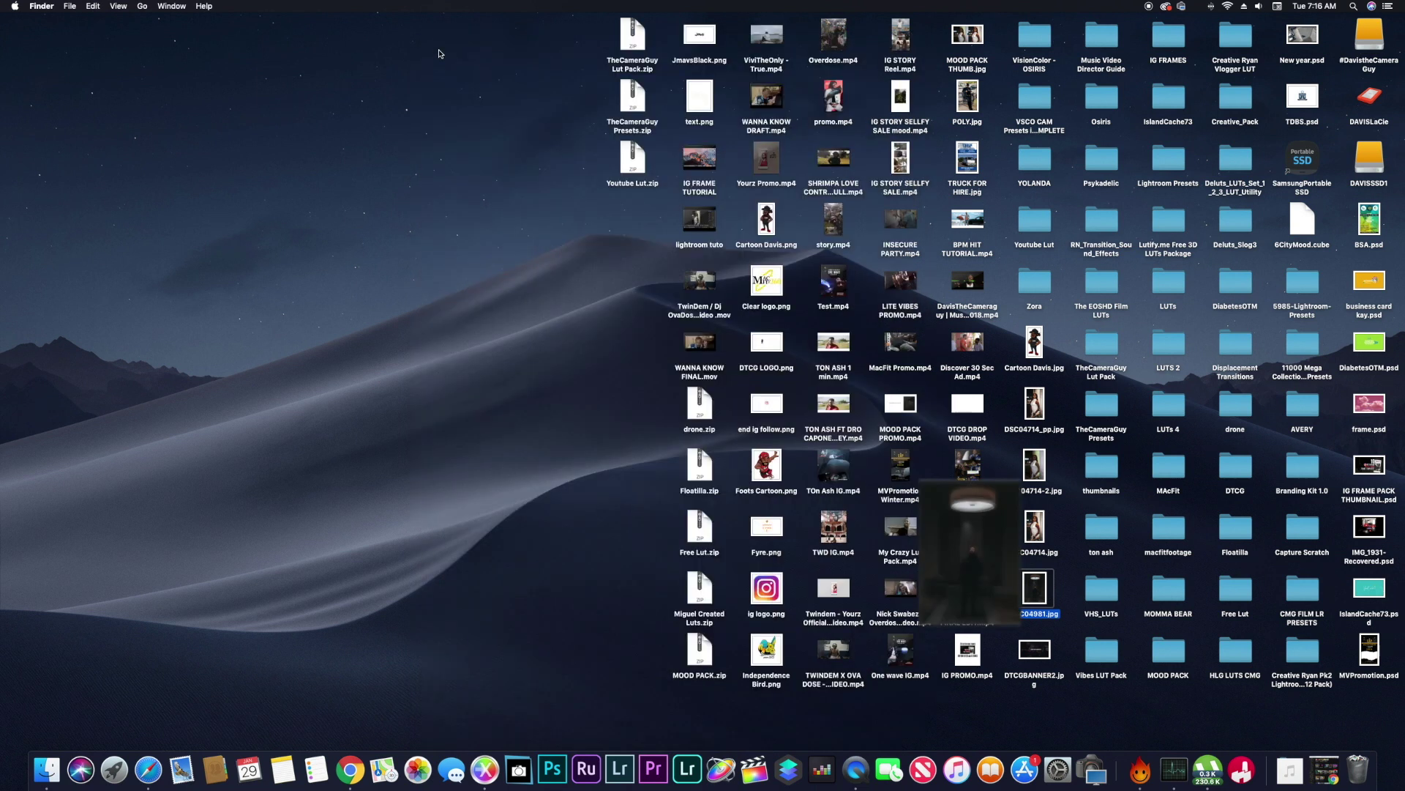
# Step: Launch Lightroom CC, return to its window with the lamp portrait, and enter Crop & Rotate
pyautogui.click(687, 768)
pyautogui.hotkey('ctrl', 'Up')
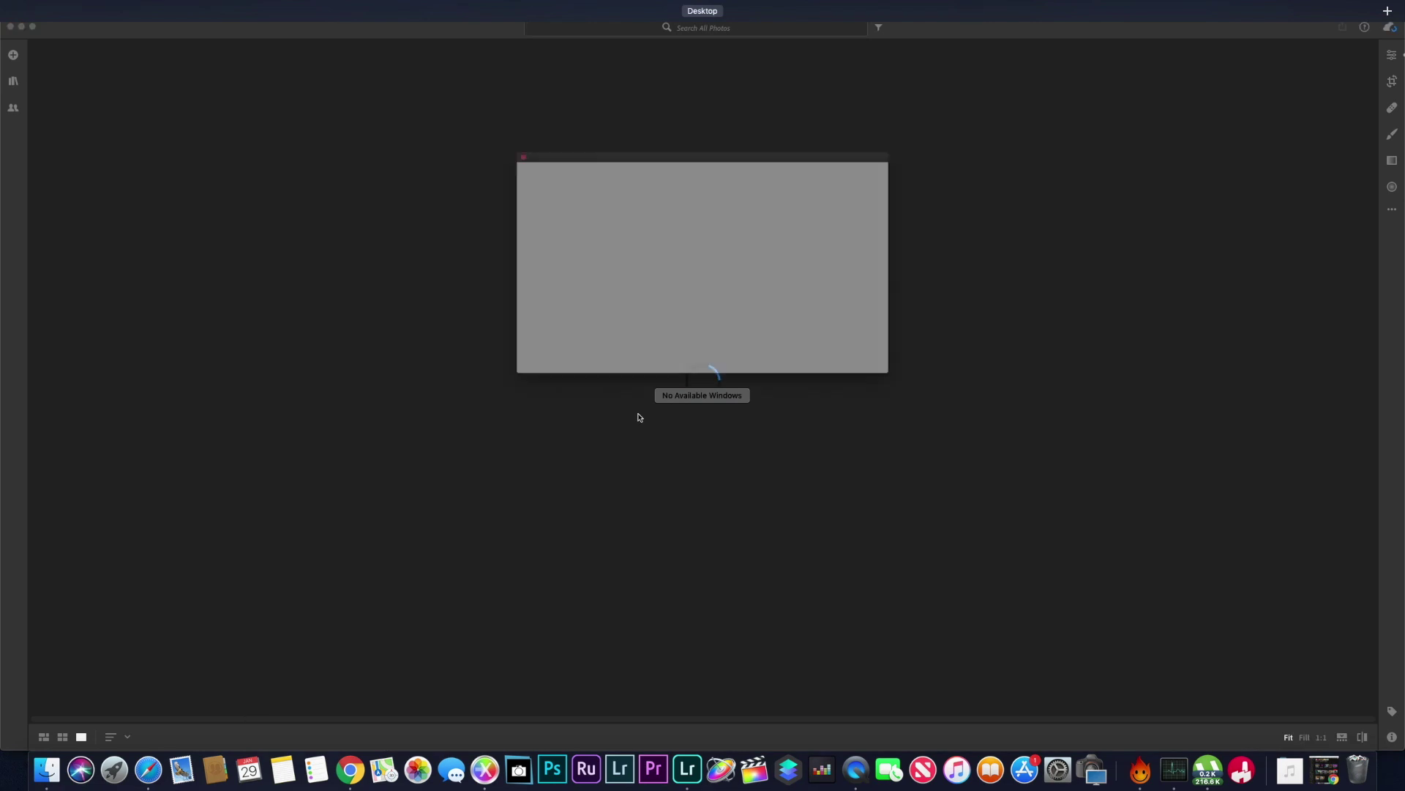
pyautogui.click(516, 178)
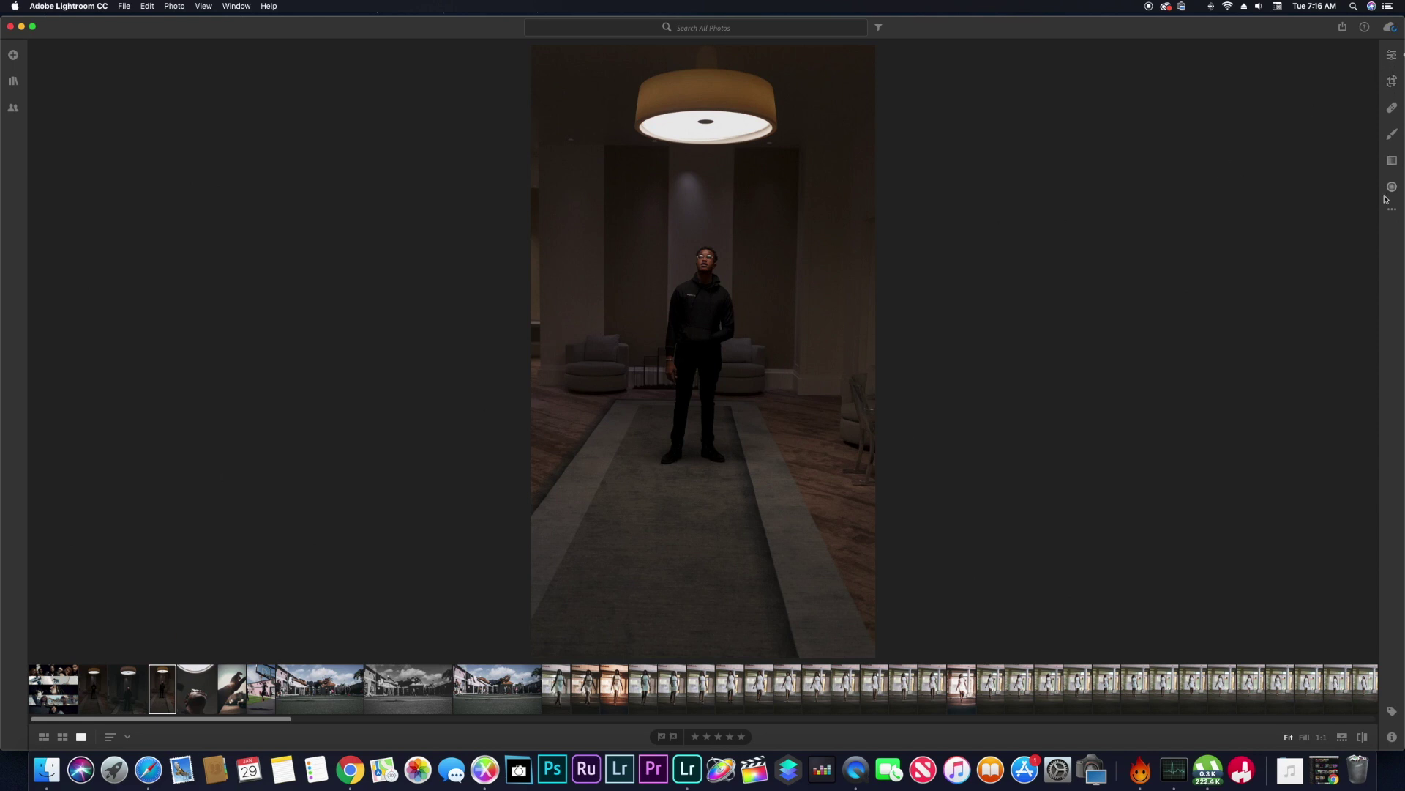
pyautogui.click(1392, 81)
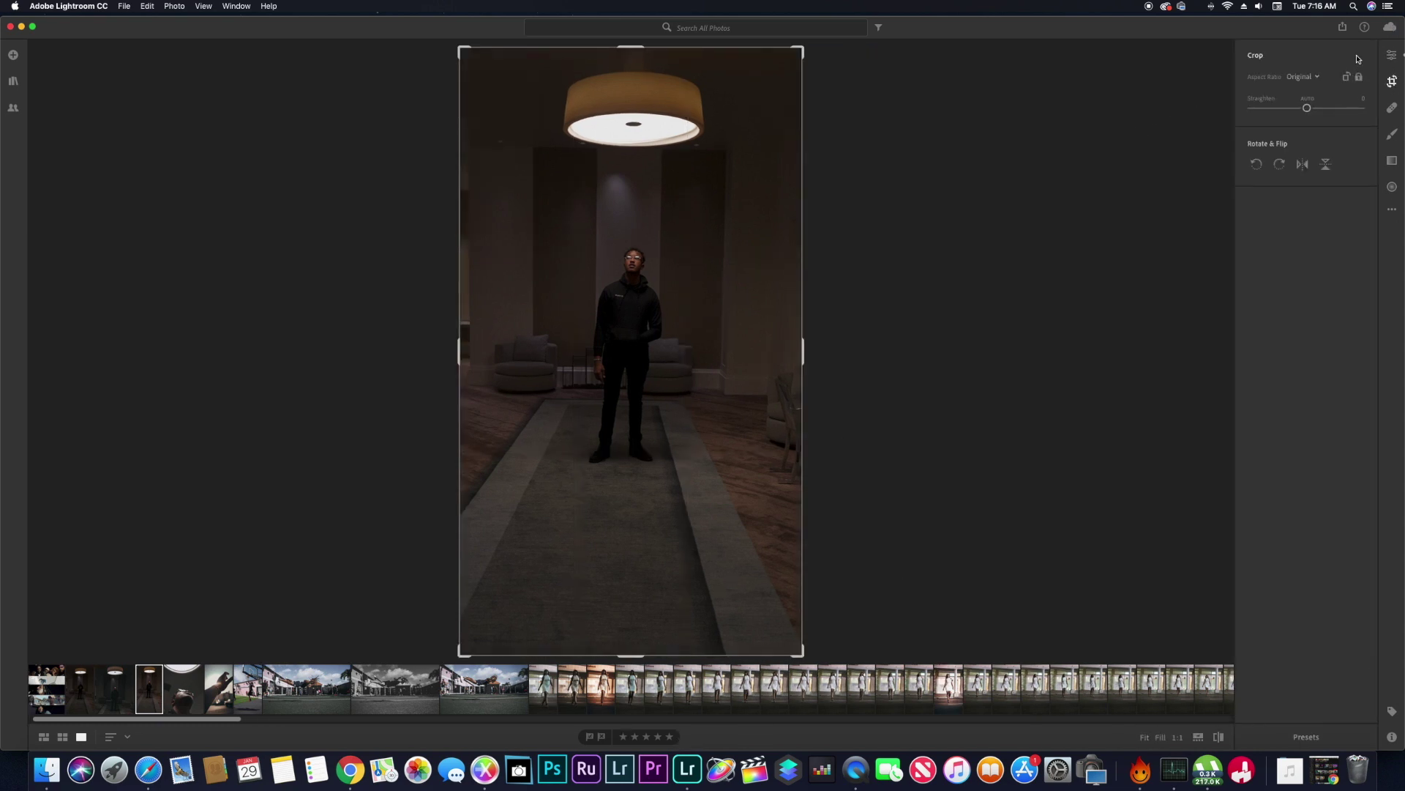
# Step: Apply a 4 x 5 / 8 x 10 crop, shifting the photo down so the lamp stays in frame
pyautogui.click(1317, 76)
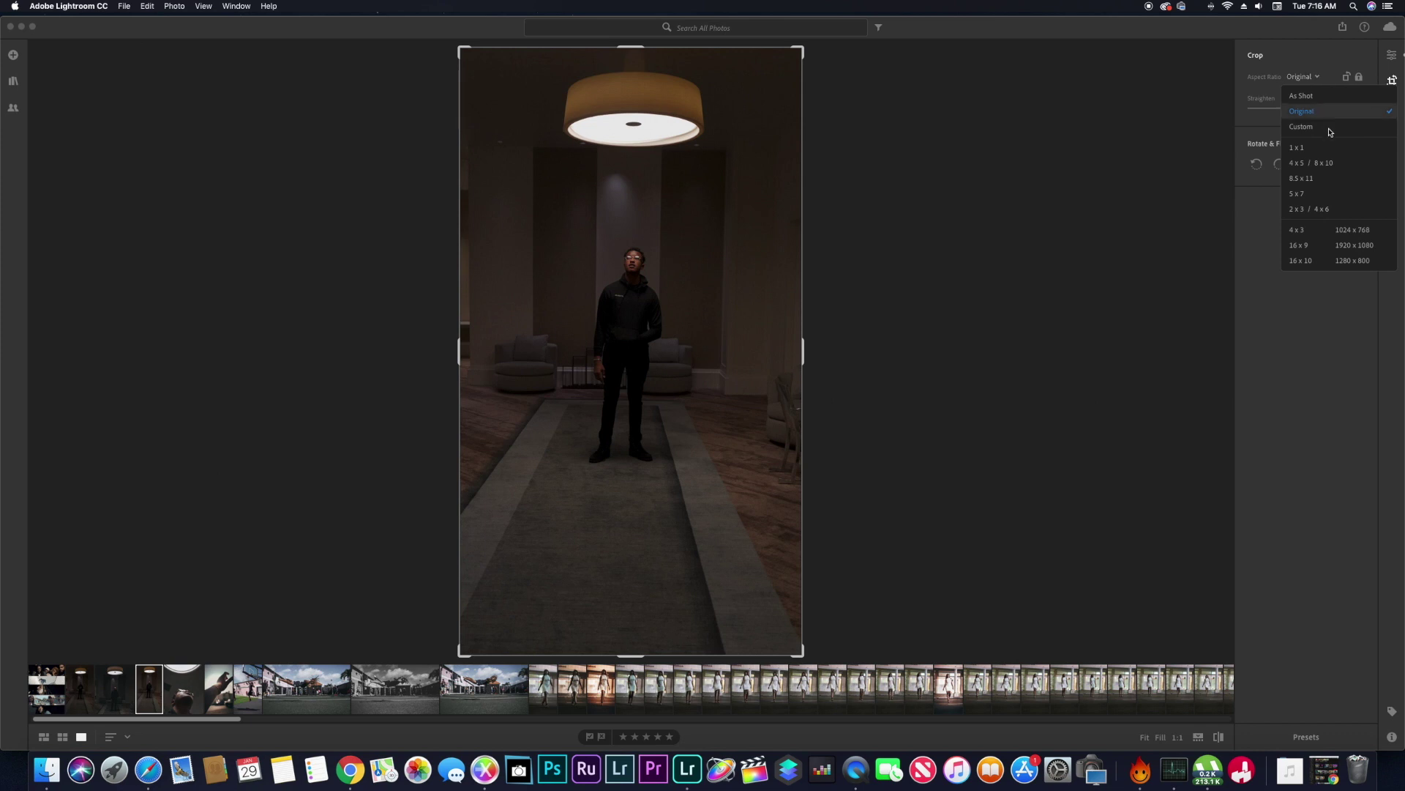
pyautogui.click(1322, 170)
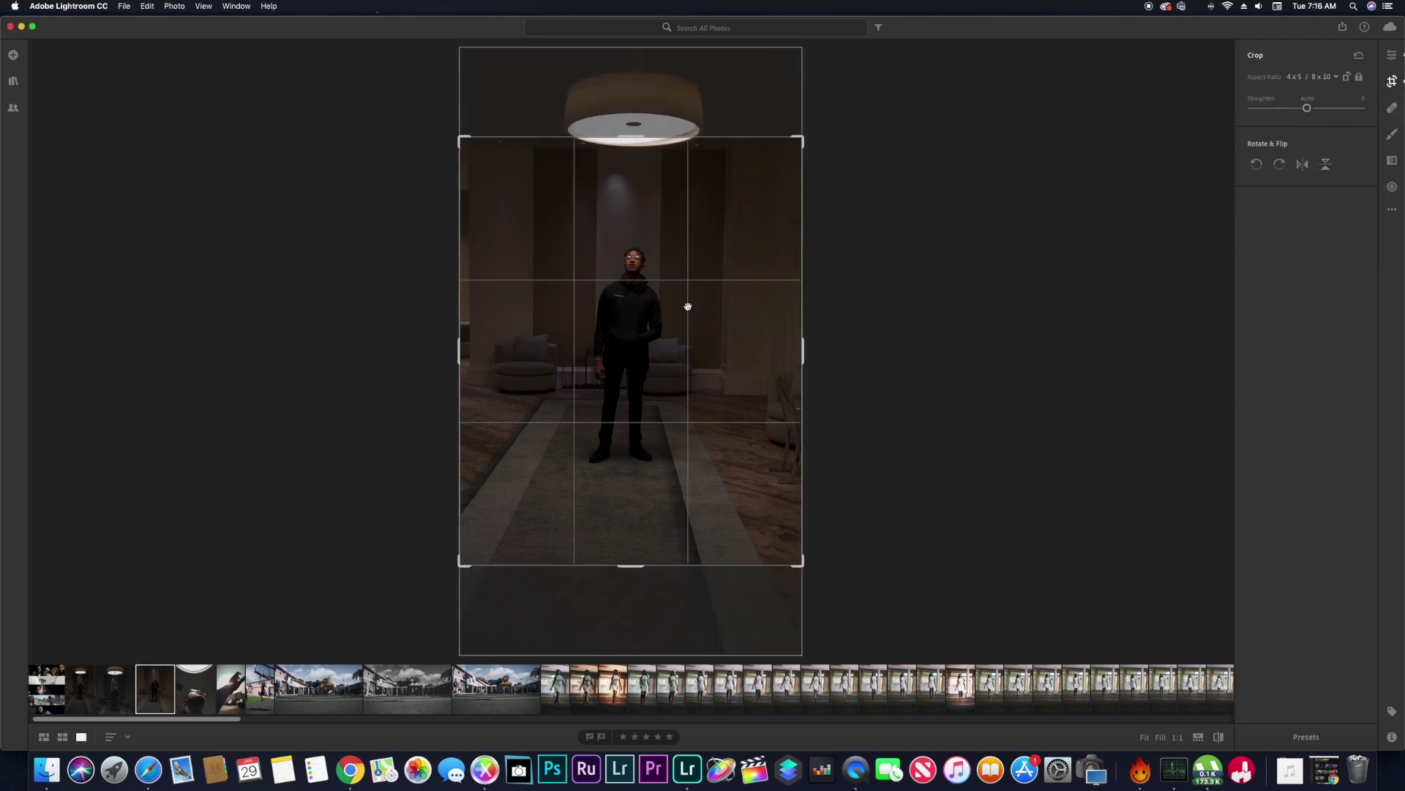
pyautogui.moveTo(690, 305); pyautogui.dragTo(694, 377)
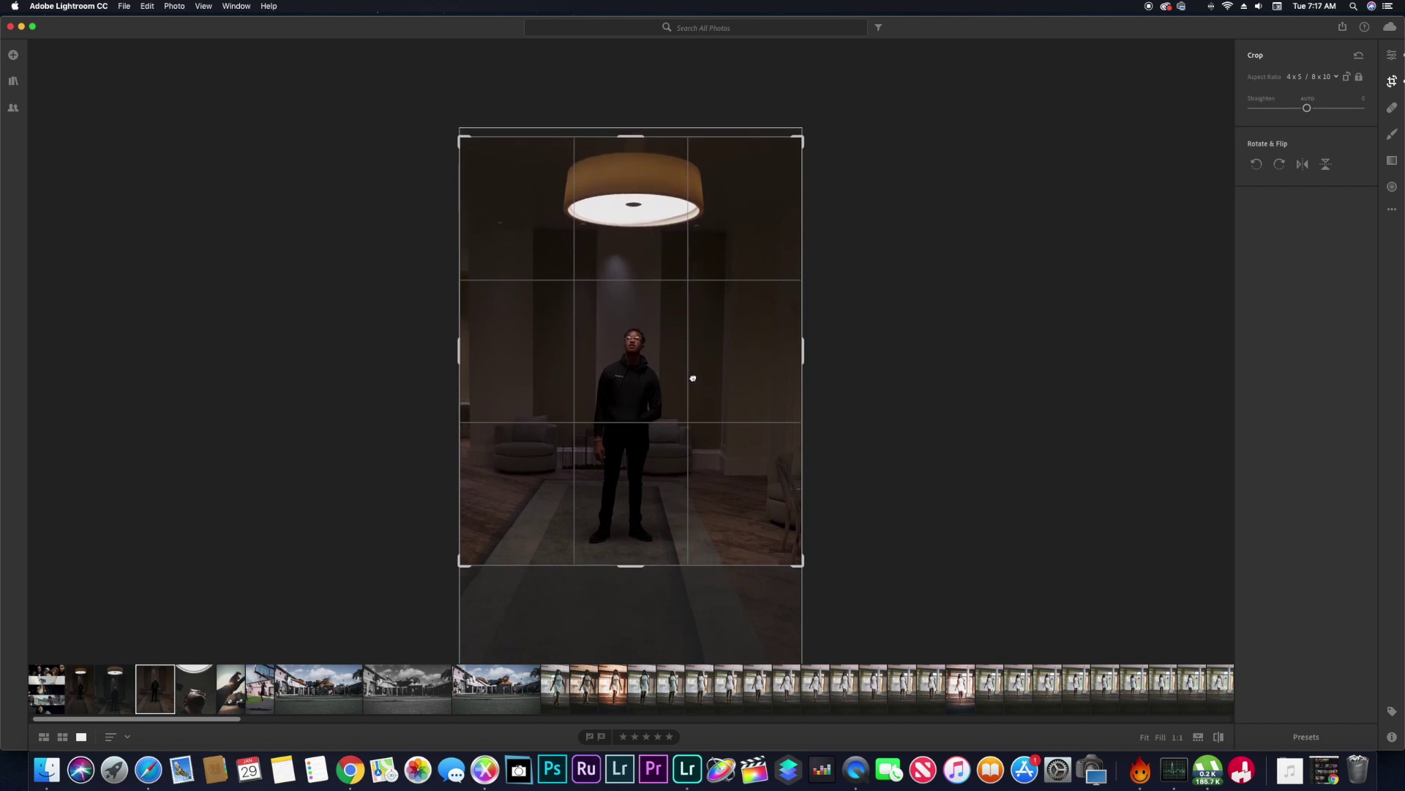
pyautogui.press('Return')
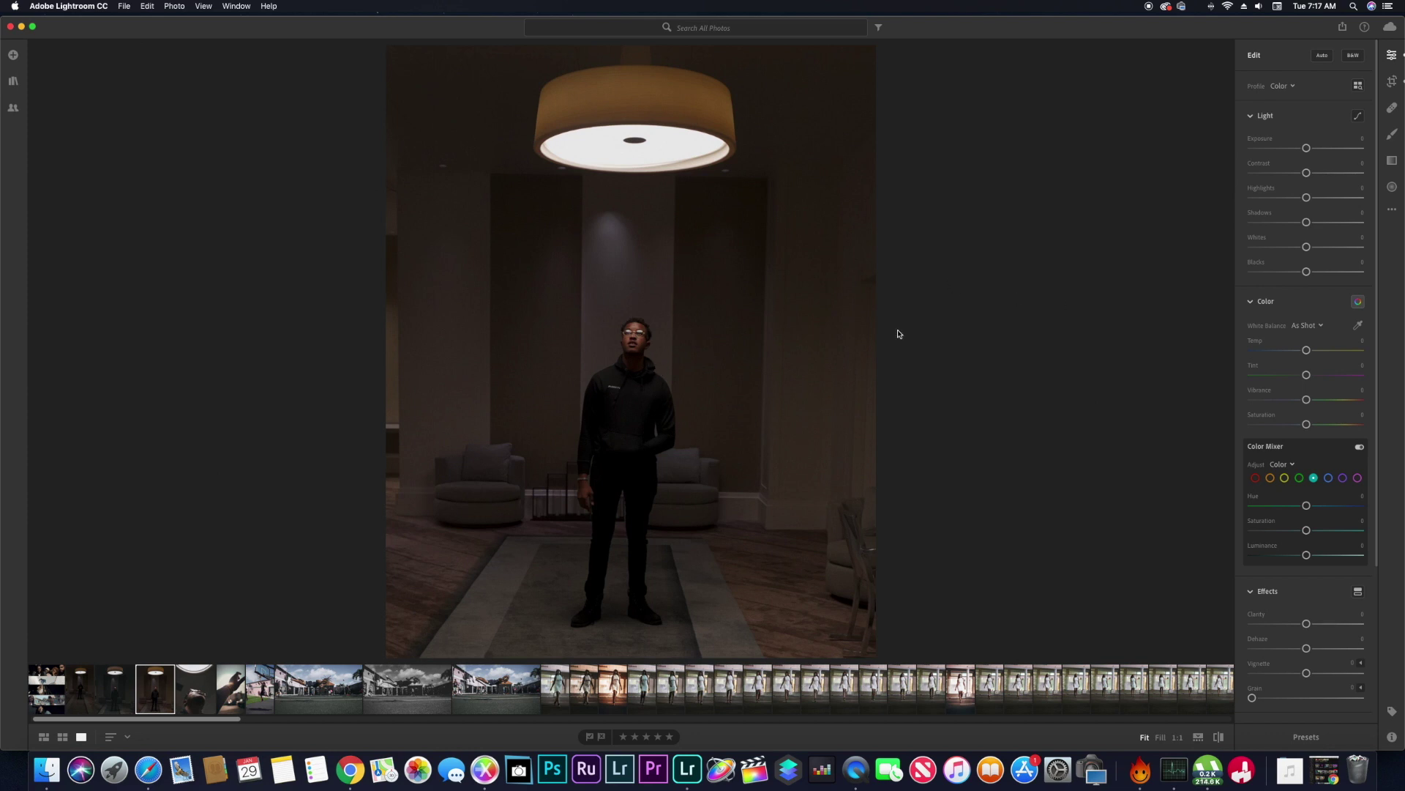
# Step: Compare Darkness Rises, Monday Mood 2.1, red koulanji and The Phoenix, then apply Darkness Rises
pyautogui.click(1326, 741)
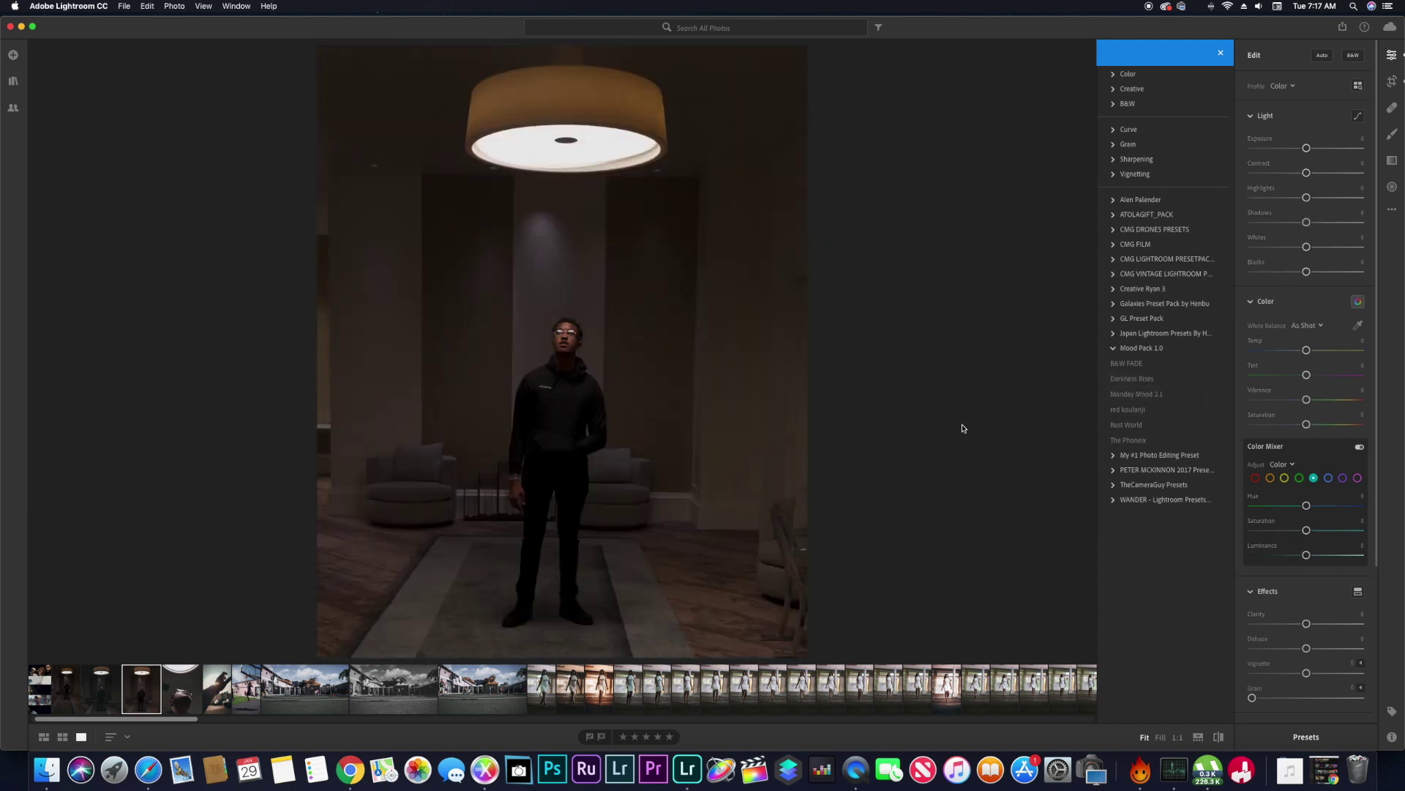
pyautogui.click(1133, 380)
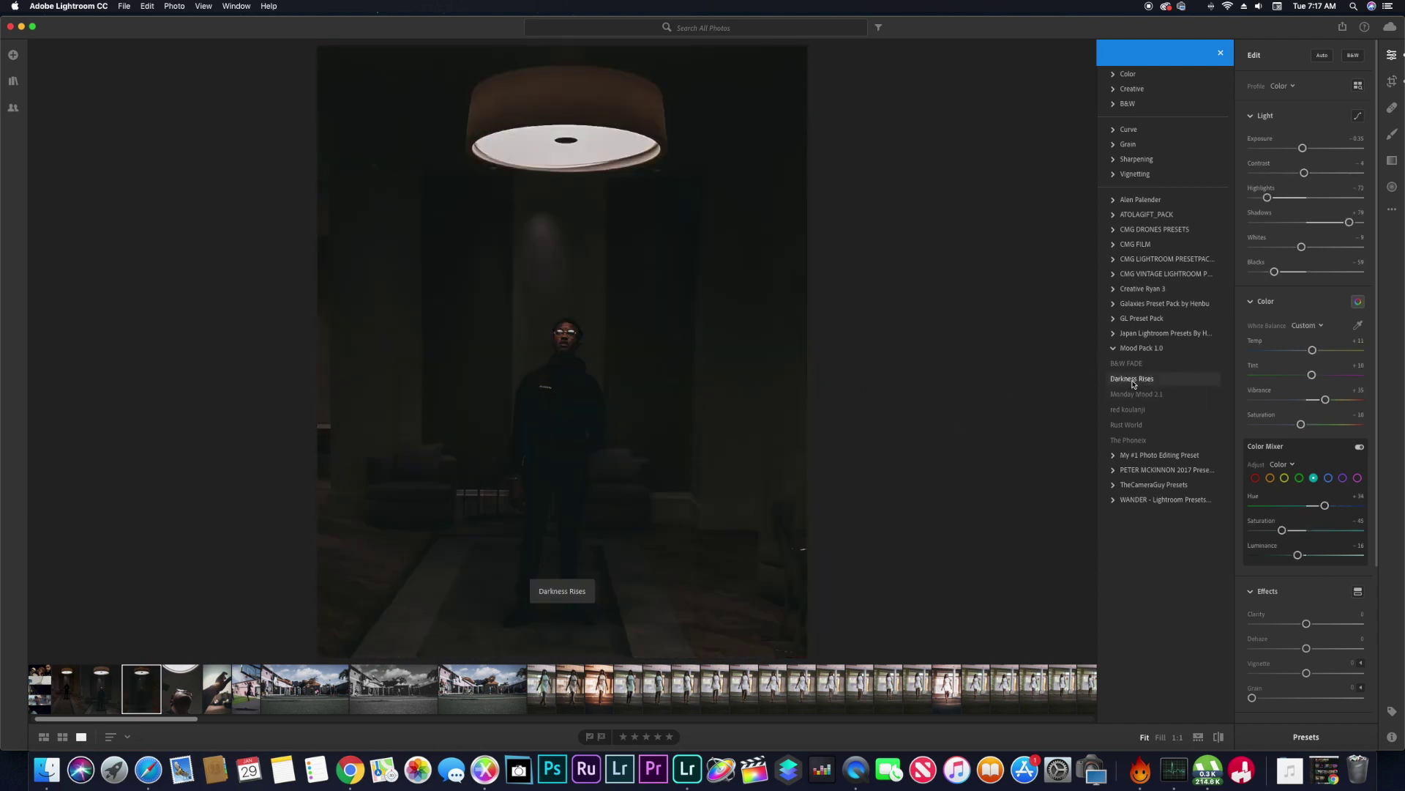
pyautogui.click(1133, 395)
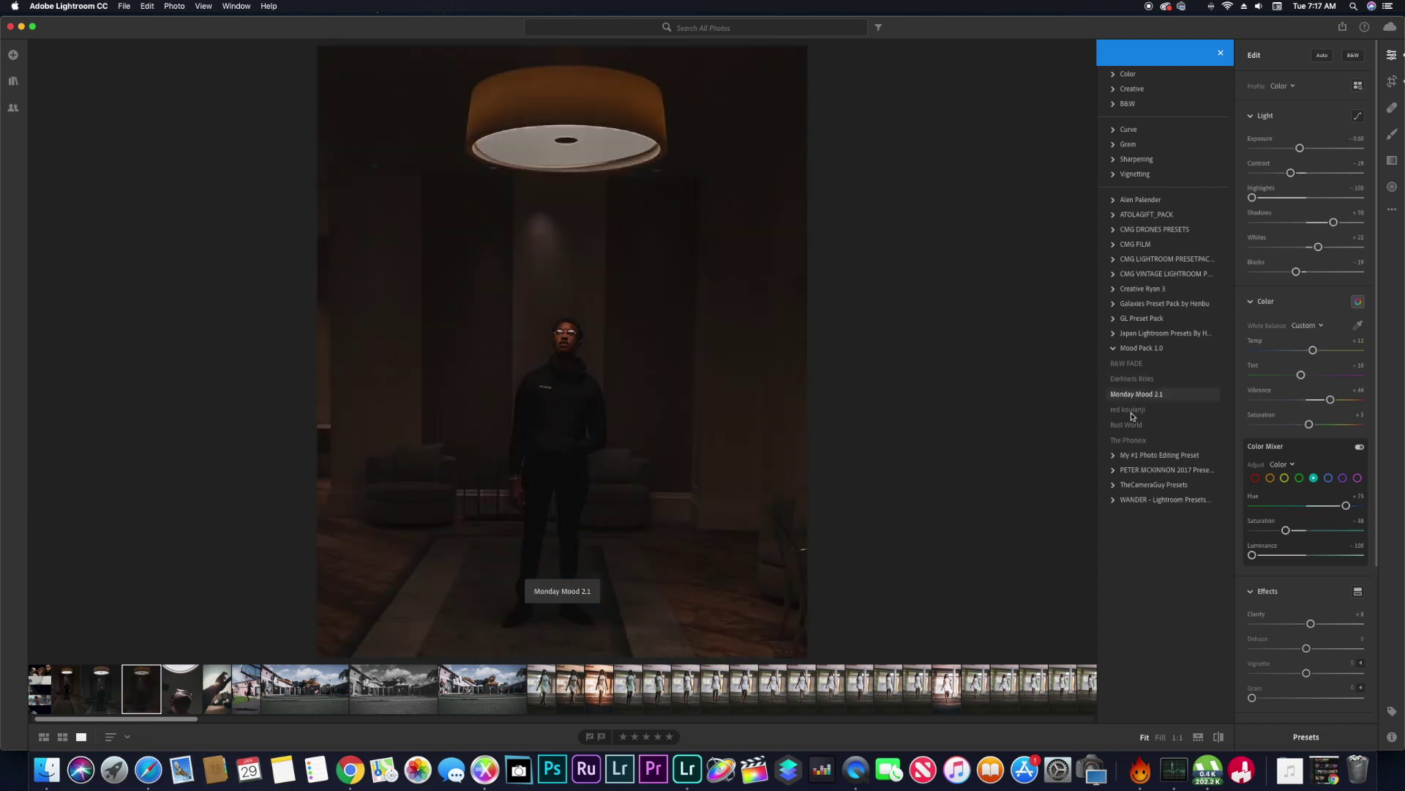
pyautogui.click(1131, 416)
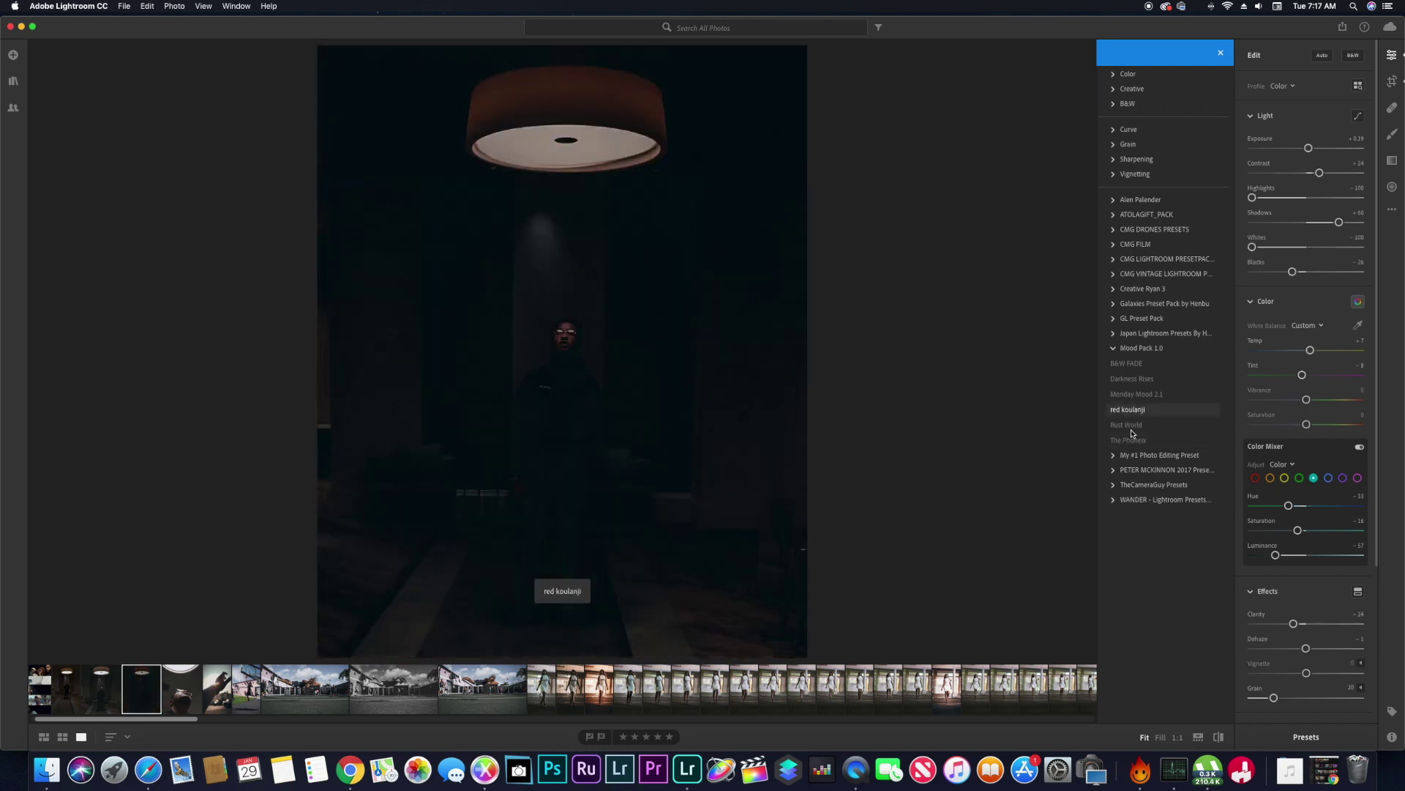
pyautogui.click(1131, 441)
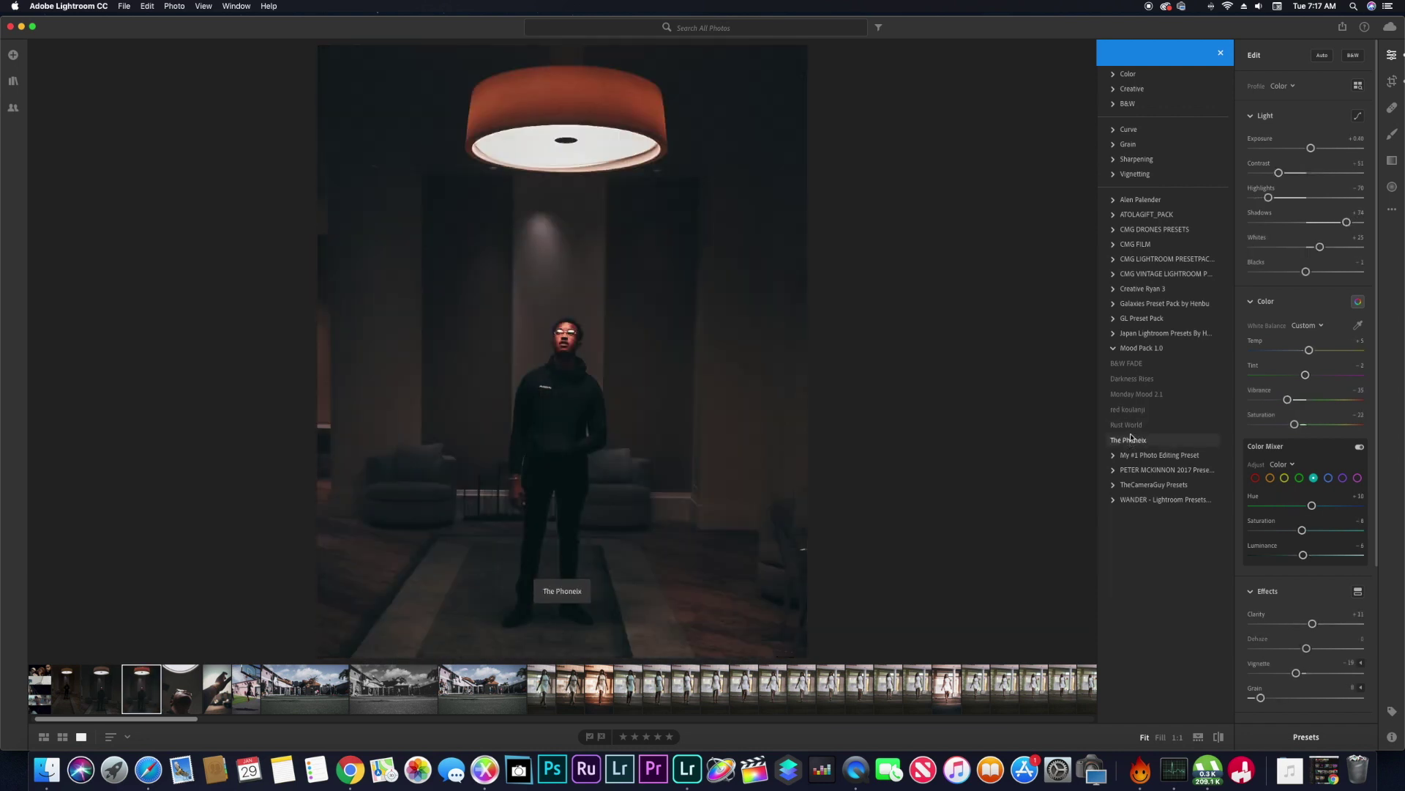
pyautogui.click(1135, 383)
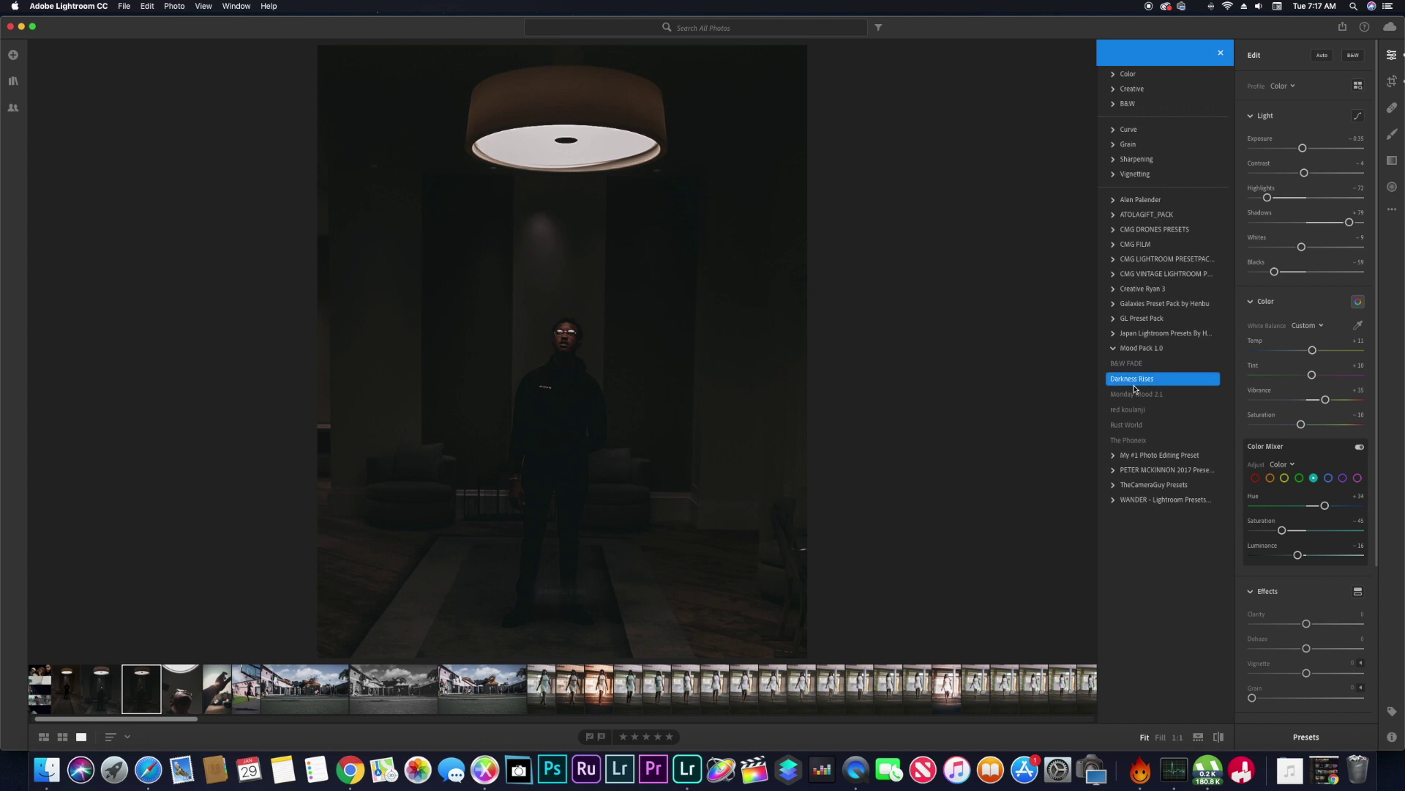
pyautogui.click(1112, 349)
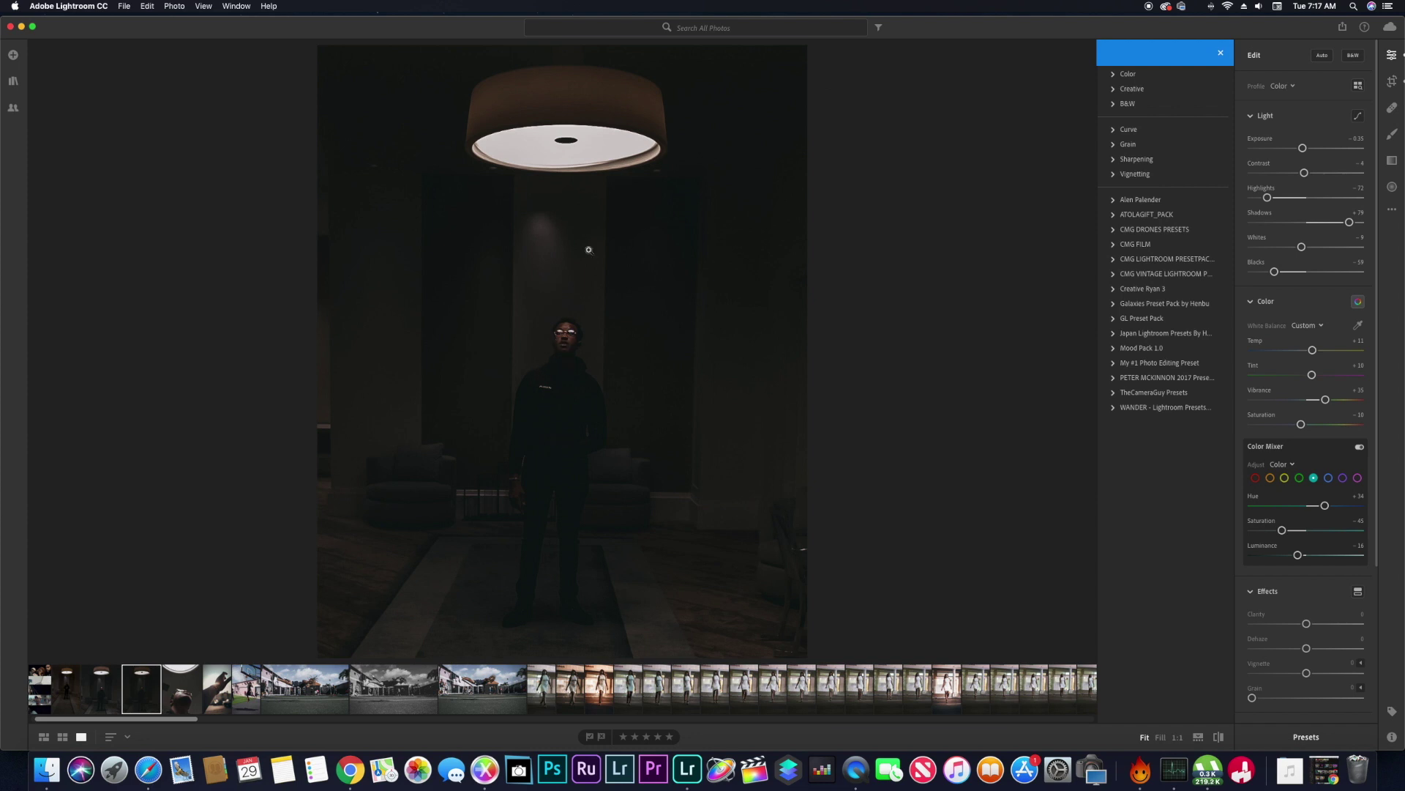
# Step: Glance at the face close-up, return to the standing-man photo, and raise Highlights from -72 to -40
pyautogui.press('Right')
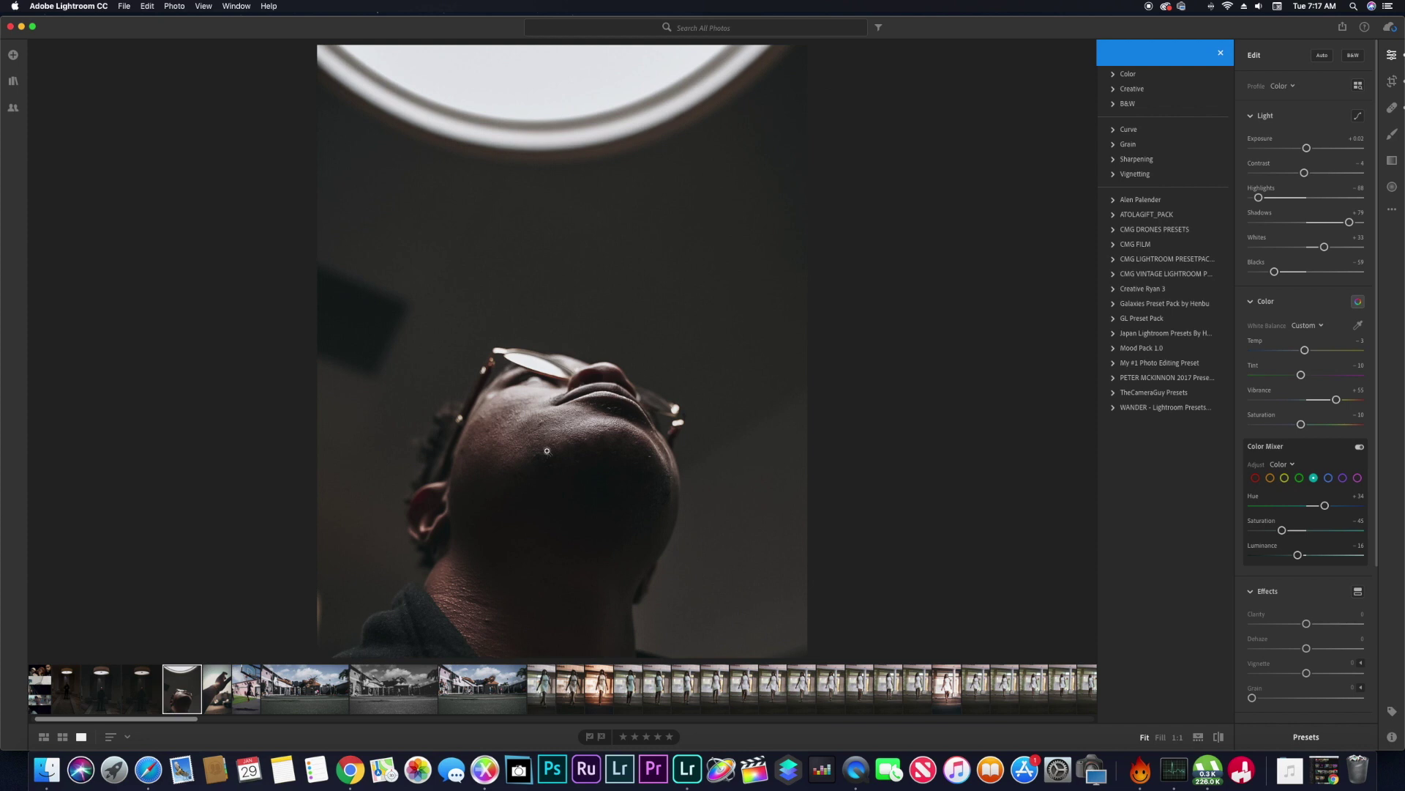
pyautogui.click(142, 687)
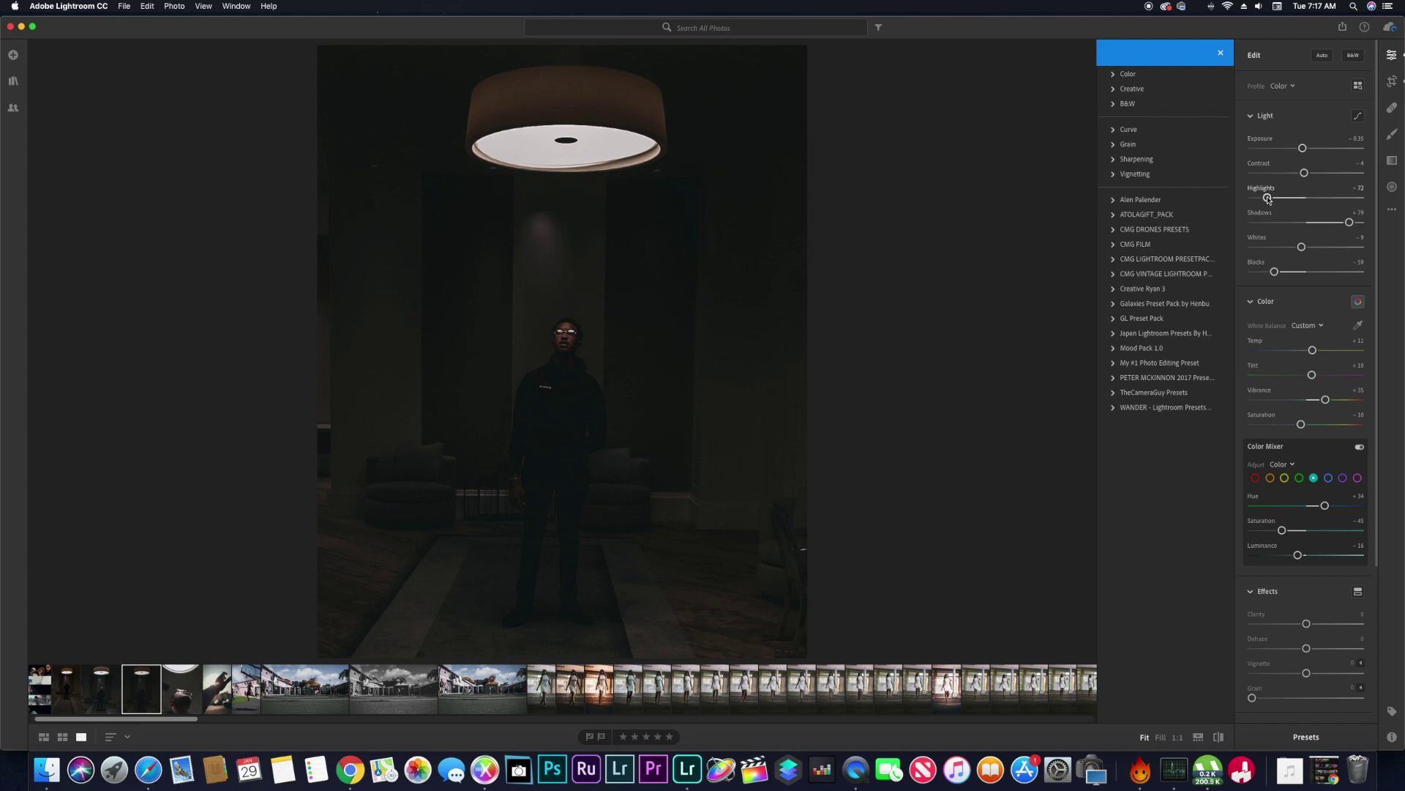
pyautogui.moveTo(1268, 199); pyautogui.dragTo(1358, 224)
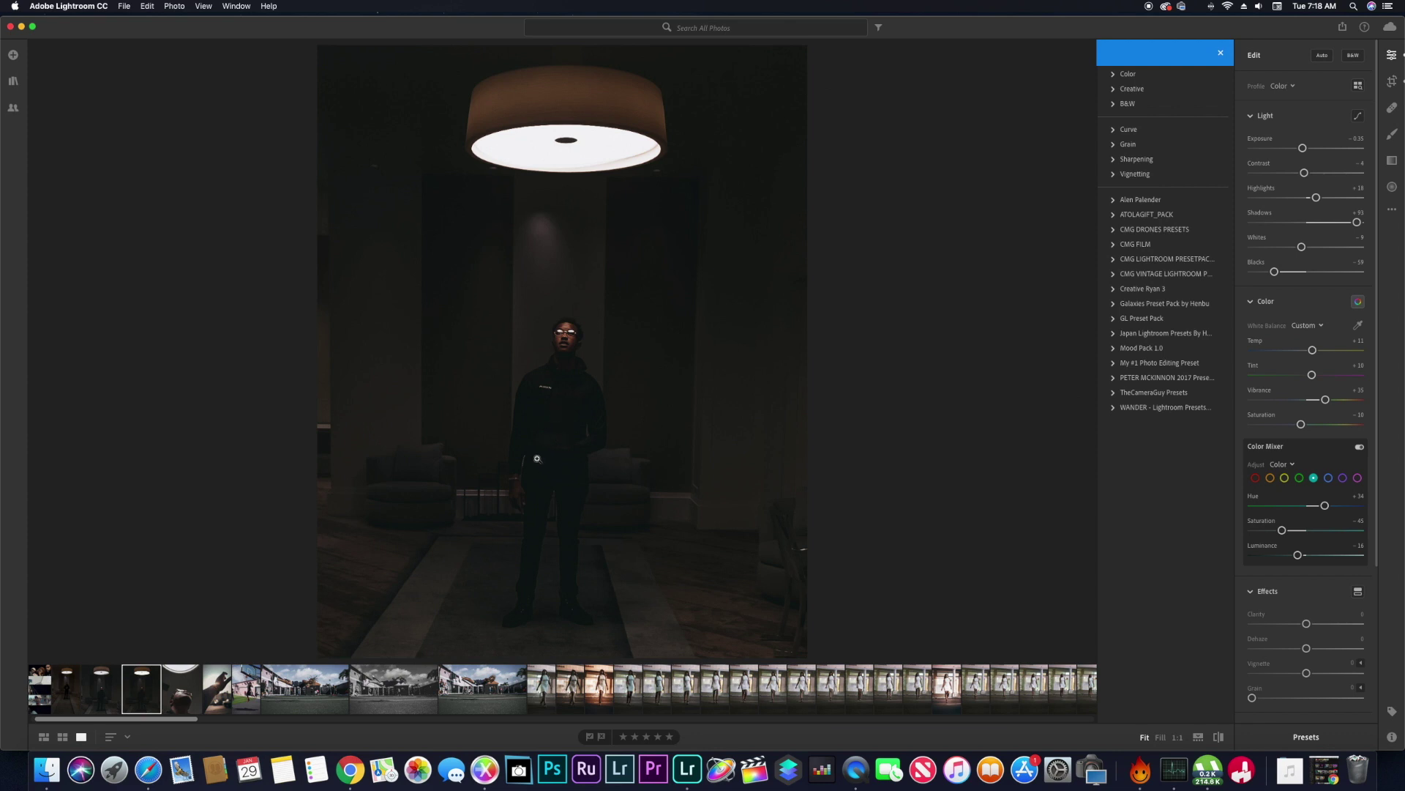
# Step: Nudge Whites up slightly, deepen Blacks to about -64 and lower Exposure to about -0.27
pyautogui.scroll(-1, 1318, 196)
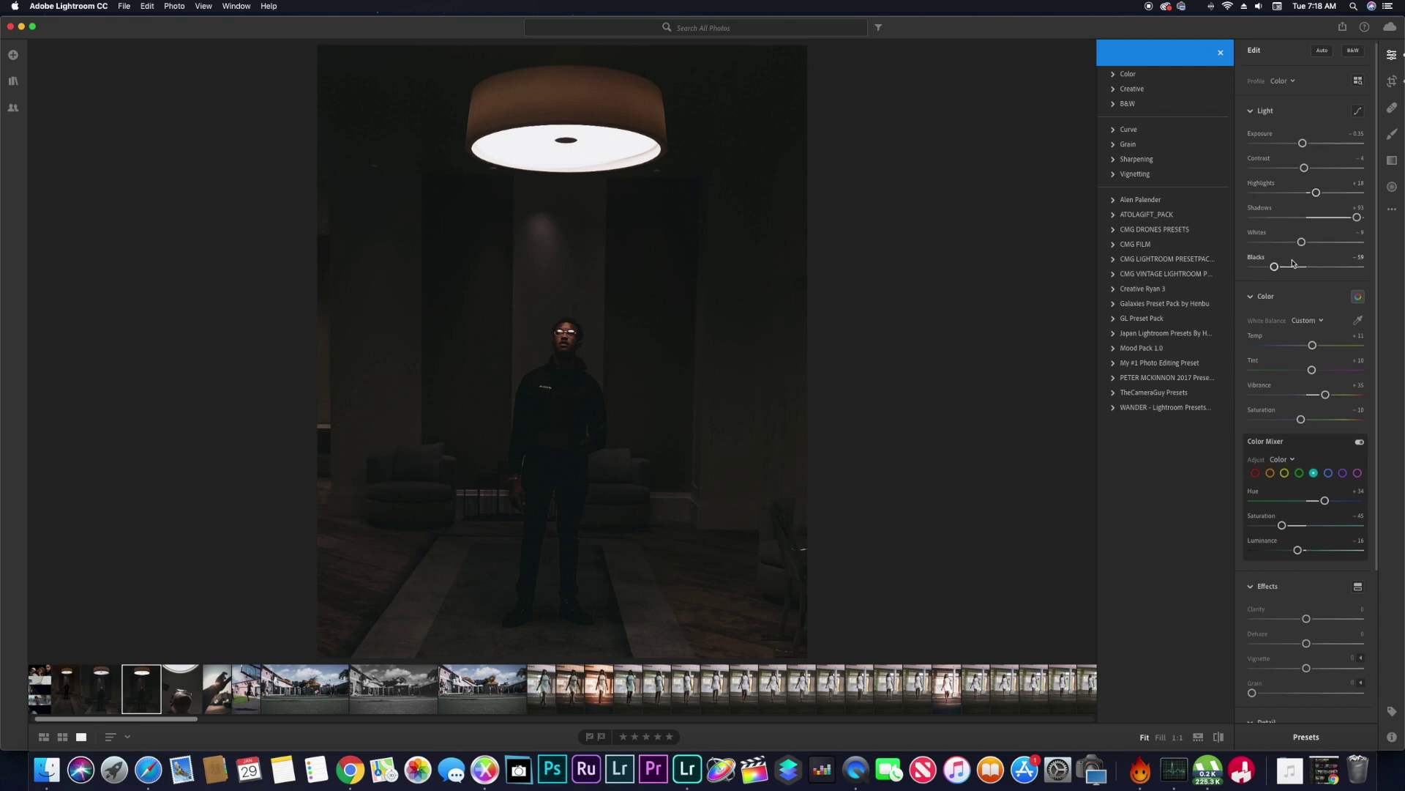
pyautogui.moveTo(1303, 243); pyautogui.dragTo(1310, 243)
pyautogui.moveTo(1275, 268); pyautogui.dragTo(1271, 269)
pyautogui.moveTo(1303, 145); pyautogui.dragTo(1303, 144)
# Step: Place a radial filter over the man's face and narrow it into an oval
pyautogui.click(1393, 189)
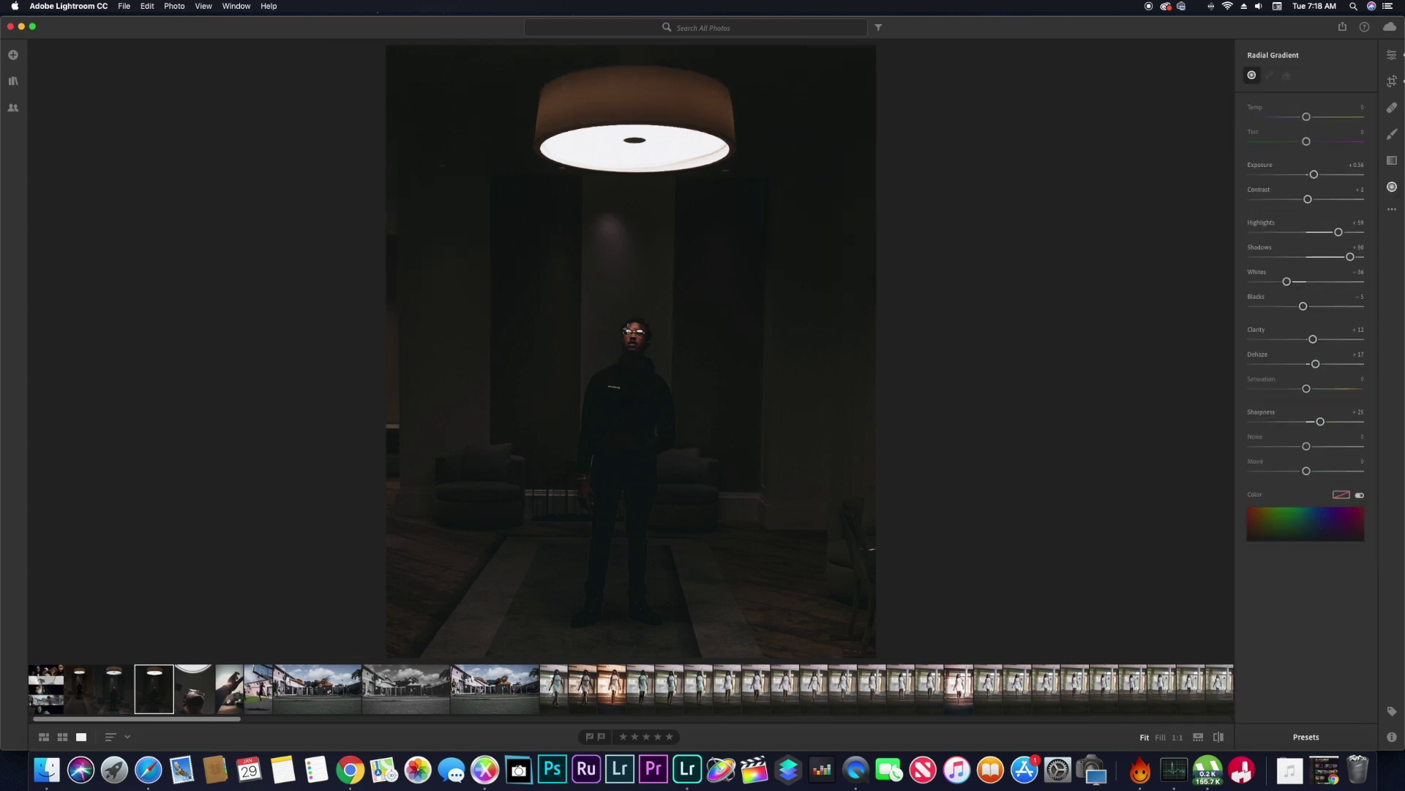
pyautogui.moveTo(624, 329)
pyautogui.mouseDown()
pyautogui.moveTo(651, 351)
pyautogui.moveTo(635, 342)
pyautogui.mouseUp()
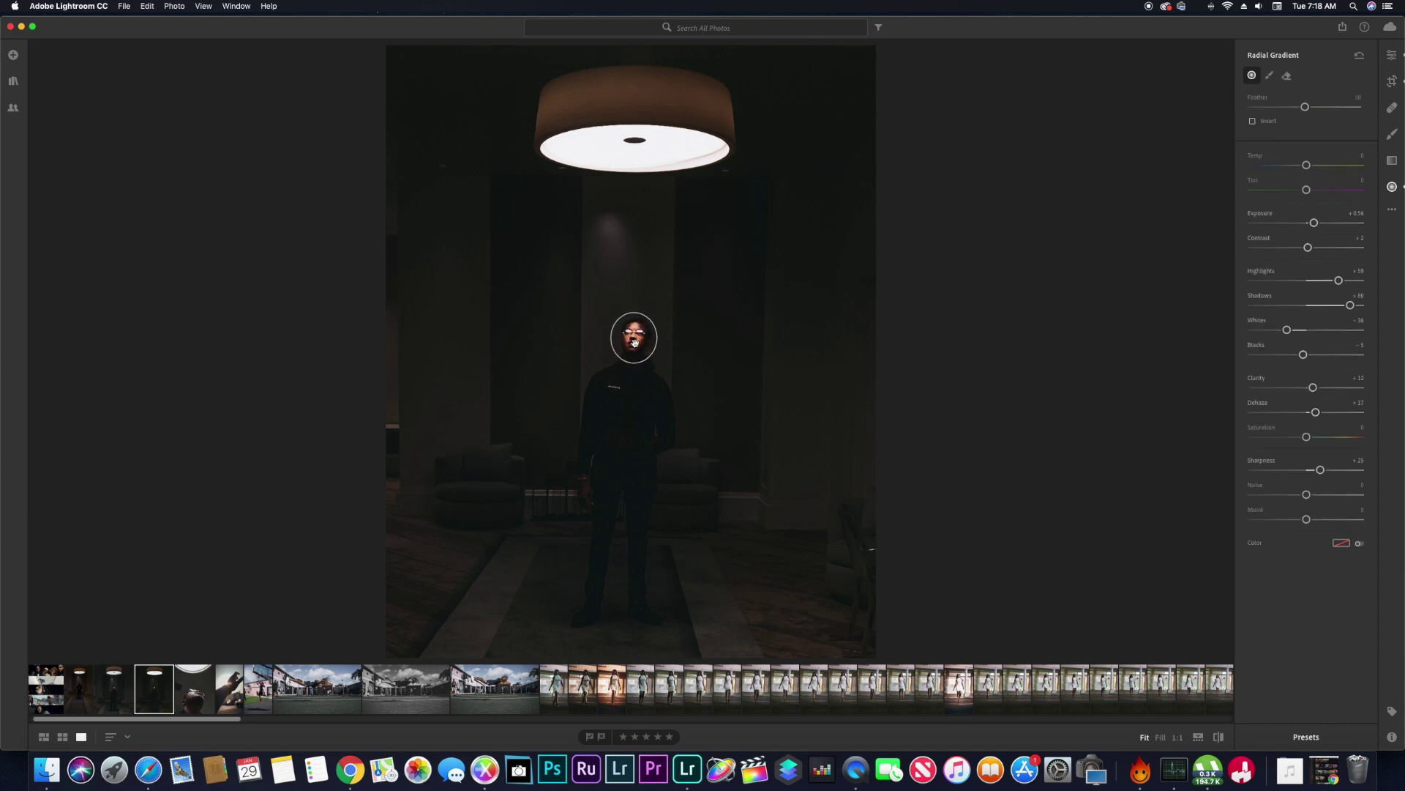
pyautogui.moveTo(657, 337)
pyautogui.mouseDown()
pyautogui.moveTo(634, 317)
pyautogui.moveTo(650, 339)
pyautogui.mouseUp()
# Step: Inside the face filter, dim Highlights, adjust Whites and set Sharpness to about -31
pyautogui.moveTo(1338, 281); pyautogui.dragTo(1318, 310)
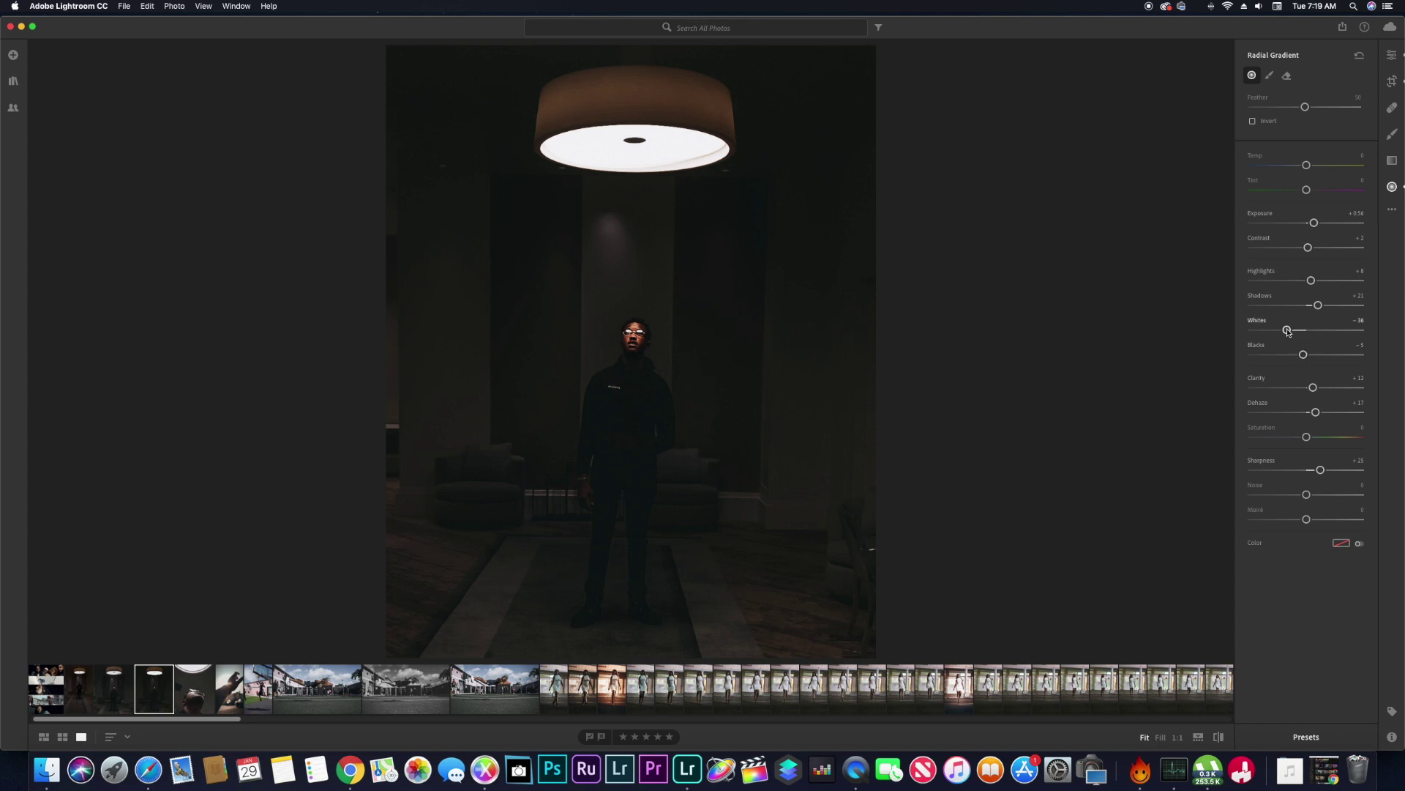
pyautogui.moveTo(1288, 331)
pyautogui.mouseDown()
pyautogui.moveTo(1349, 331)
pyautogui.moveTo(1275, 338)
pyautogui.moveTo(1296, 340)
pyautogui.mouseUp()
pyautogui.moveTo(1321, 470); pyautogui.dragTo(1289, 474)
pyautogui.moveTo(1289, 473); pyautogui.dragTo(1294, 474)
pyautogui.click(1392, 56)
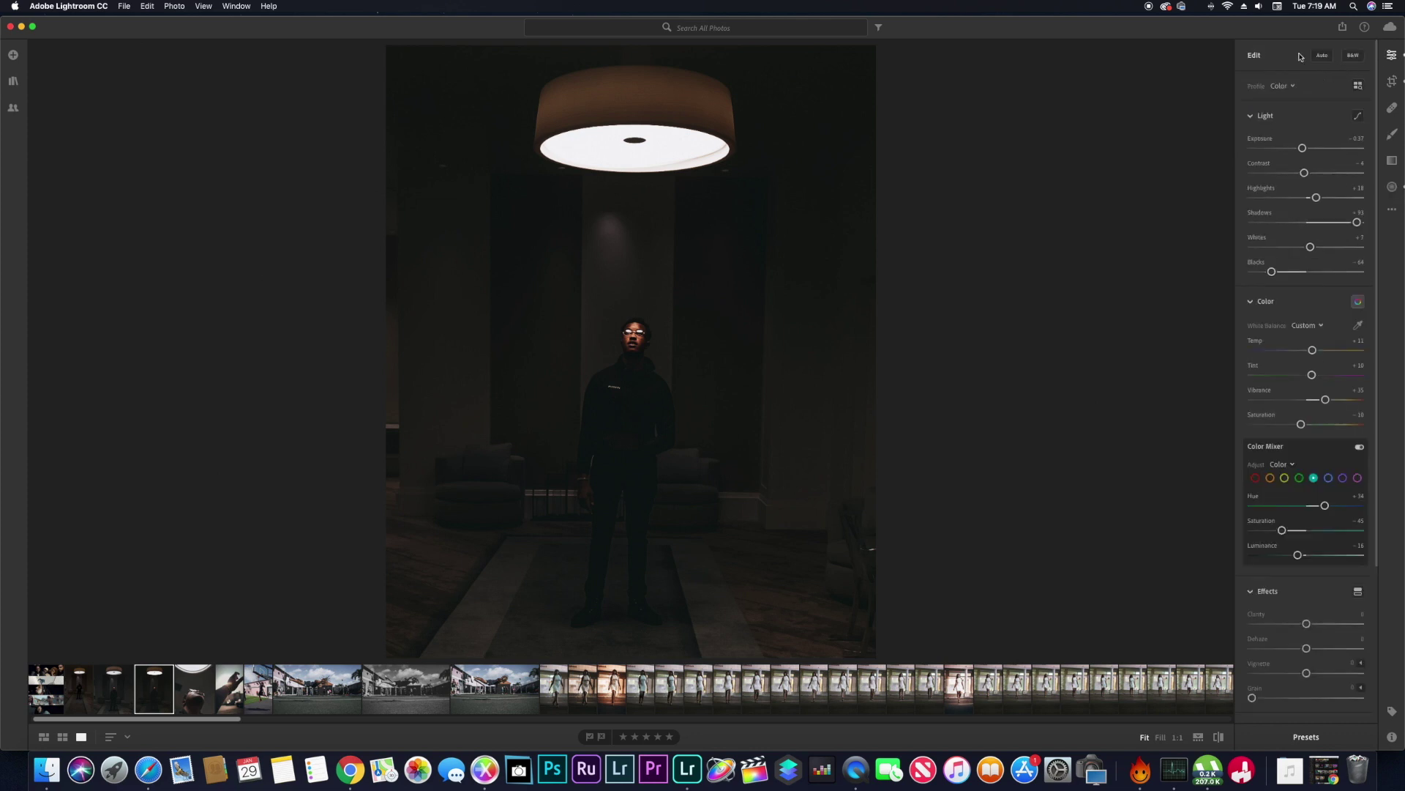
# Step: In Detail, raise Color Noise Reduction to 51 and lower Sharpening from 50 to 23
pyautogui.scroll(-5, 1289, 329)
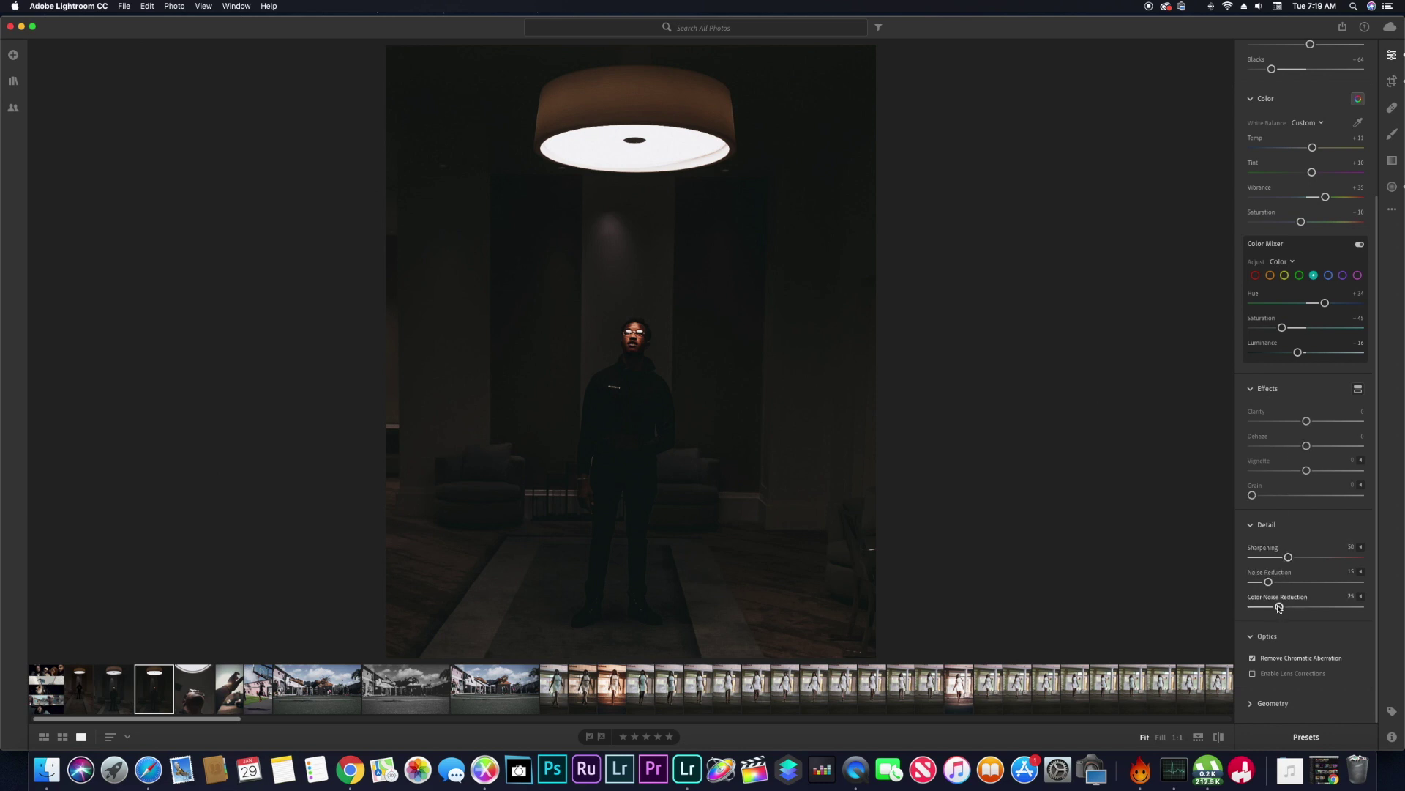
pyautogui.moveTo(1279, 607); pyautogui.dragTo(1309, 607)
pyautogui.moveTo(1288, 557); pyautogui.dragTo(1276, 584)
pyautogui.scroll(5, 1300, 421)
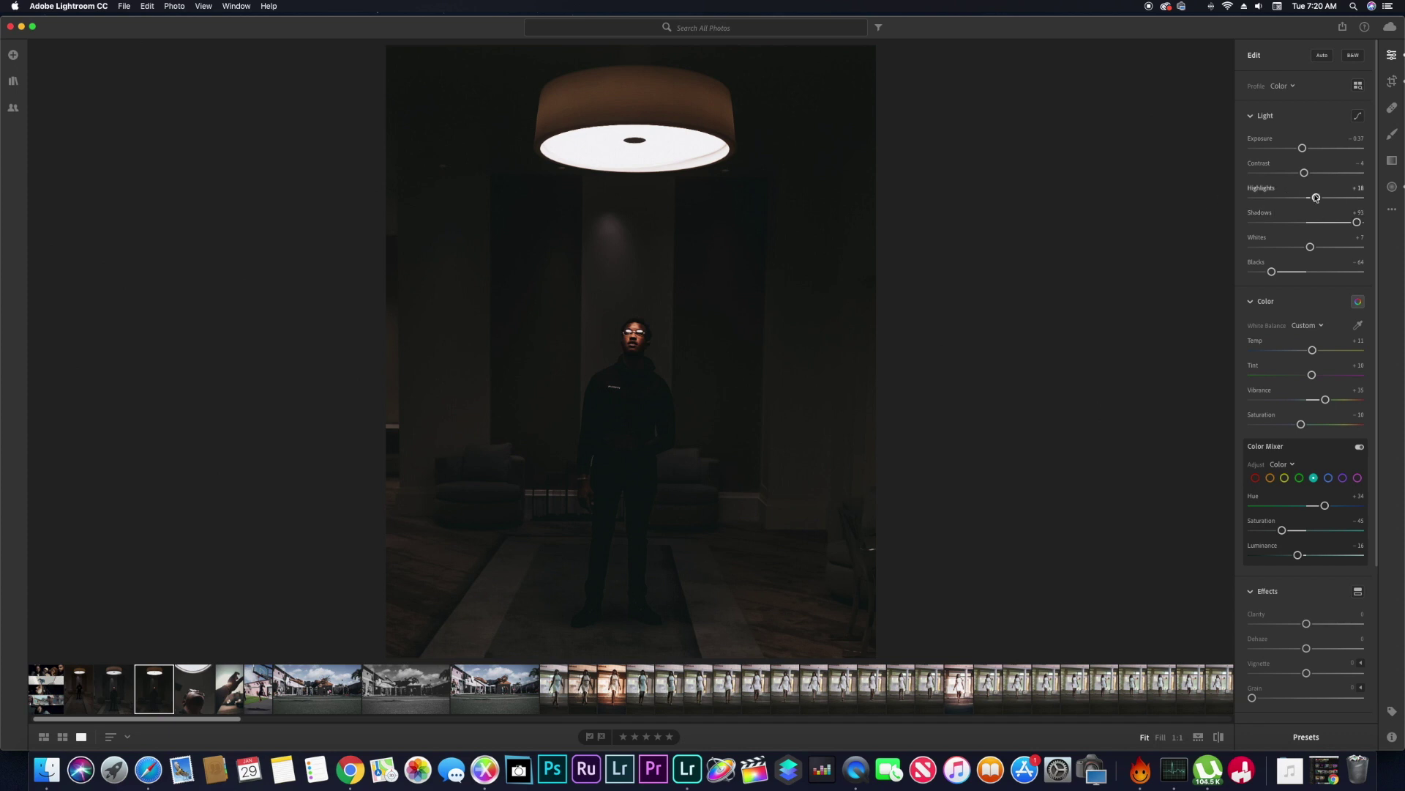
# Step: Set Shadows to about +60, Blacks to about -52 and Vibrance to about +11
pyautogui.moveTo(1357, 222); pyautogui.dragTo(1344, 223)
pyautogui.moveTo(1344, 223); pyautogui.dragTo(1338, 232)
pyautogui.moveTo(1326, 399); pyautogui.dragTo(1313, 408)
pyautogui.moveTo(1337, 223); pyautogui.dragTo(1338, 224)
pyautogui.moveTo(1282, 277); pyautogui.dragTo(1282, 277)
pyautogui.moveTo(1280, 273); pyautogui.dragTo(1278, 272)
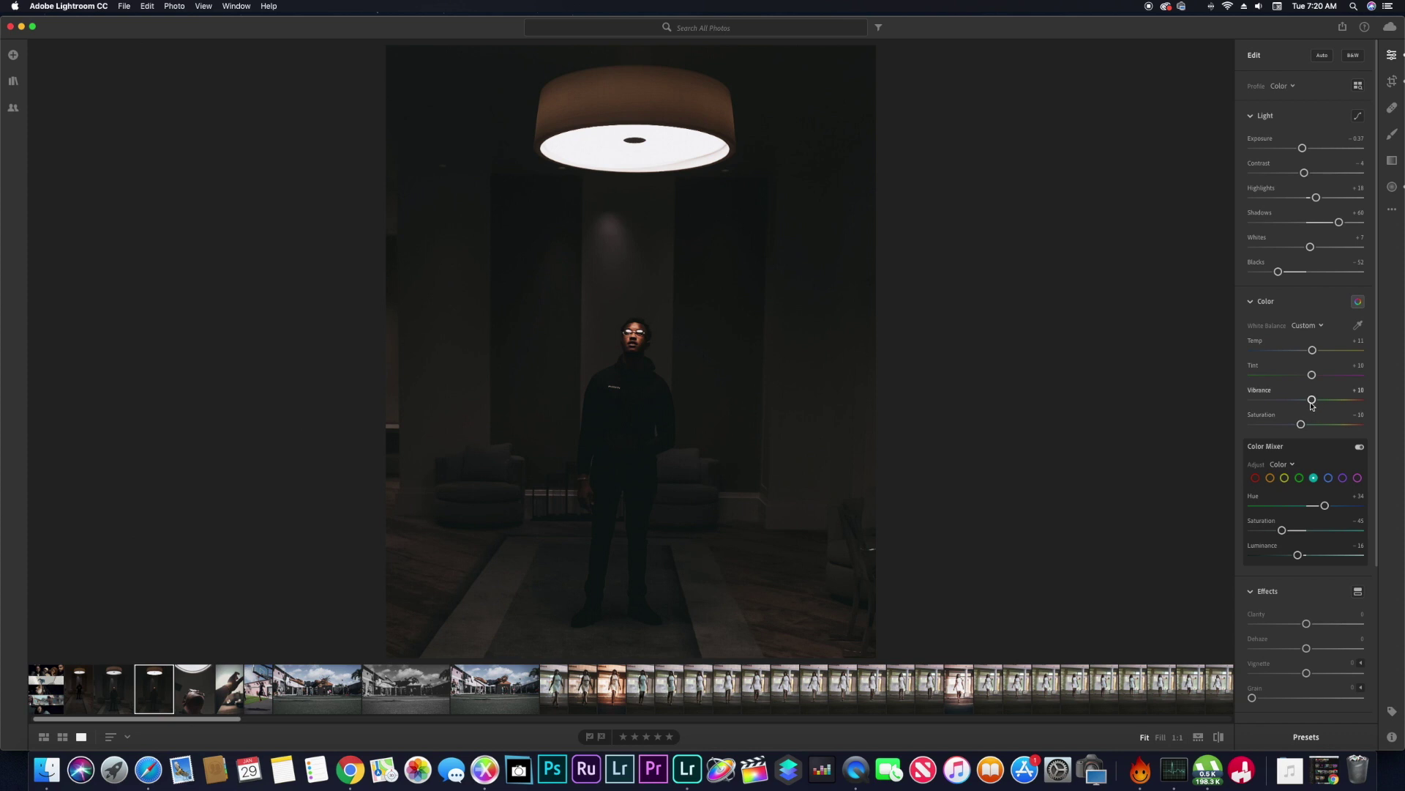
pyautogui.moveTo(1312, 400); pyautogui.dragTo(1316, 402)
# Step: Step to the previous photo, return to the lamp portrait, and hide the editing controls
pyautogui.press('Left')
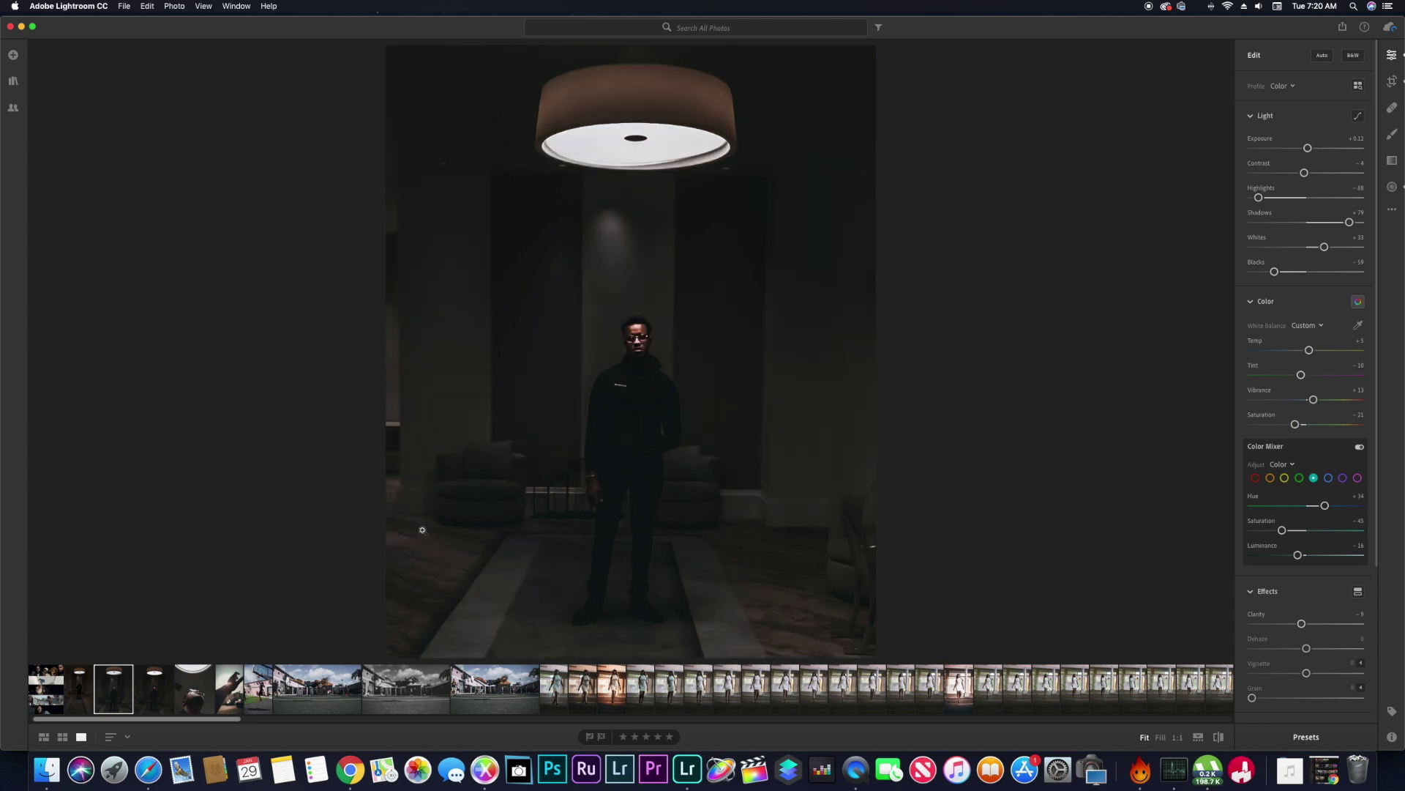
pyautogui.click(143, 693)
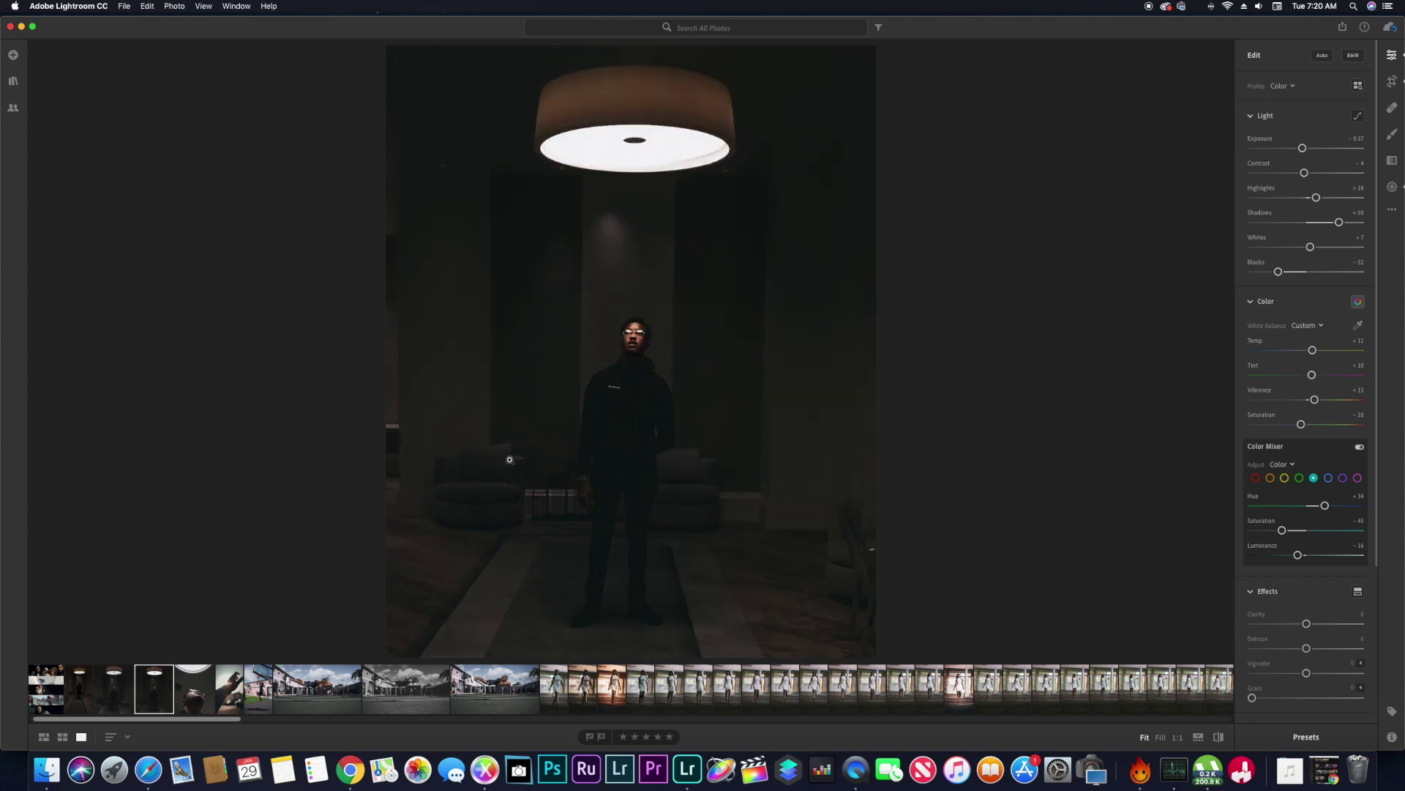
pyautogui.press('e')
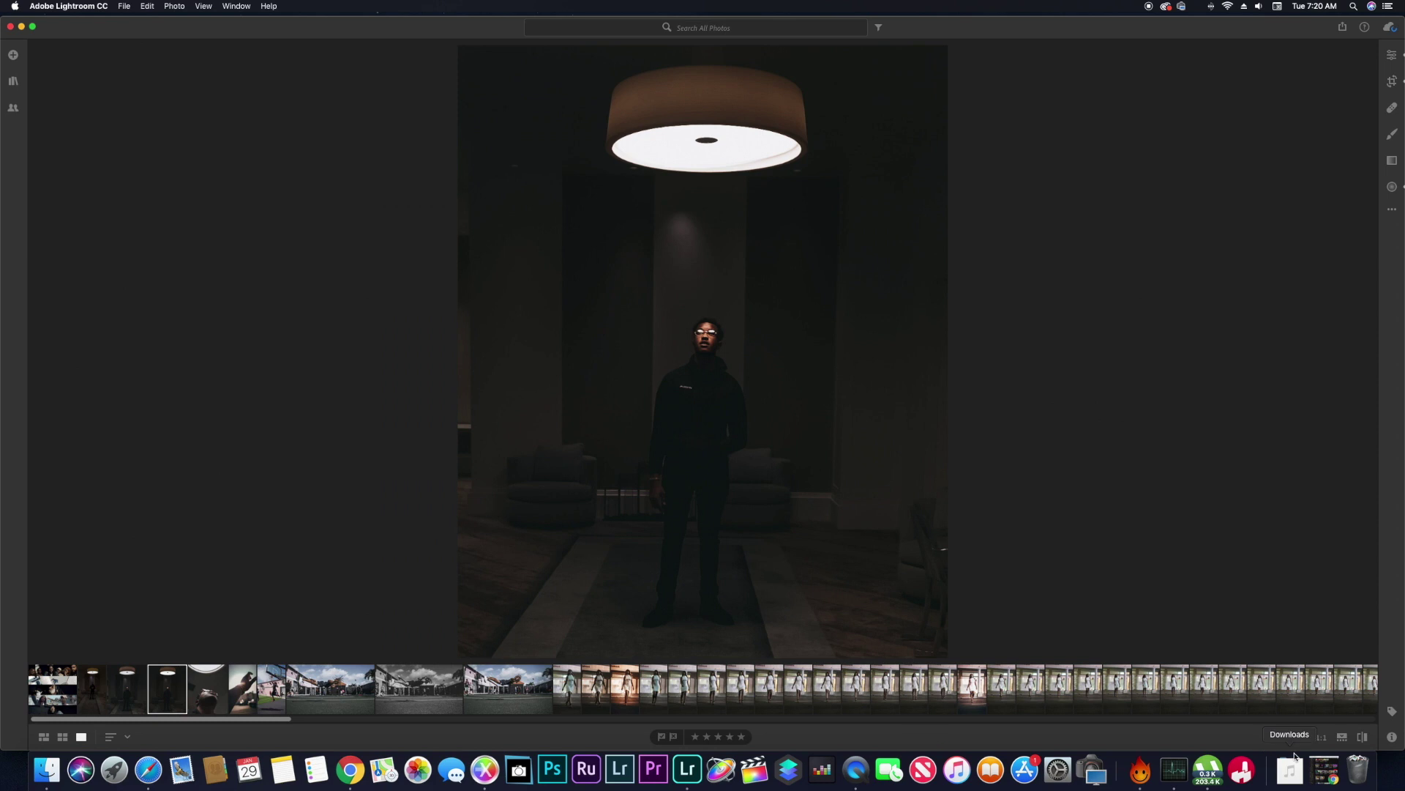
# Step: Toggle between the original and edited portrait twice, ending on the edited version
pyautogui.click(1363, 738)
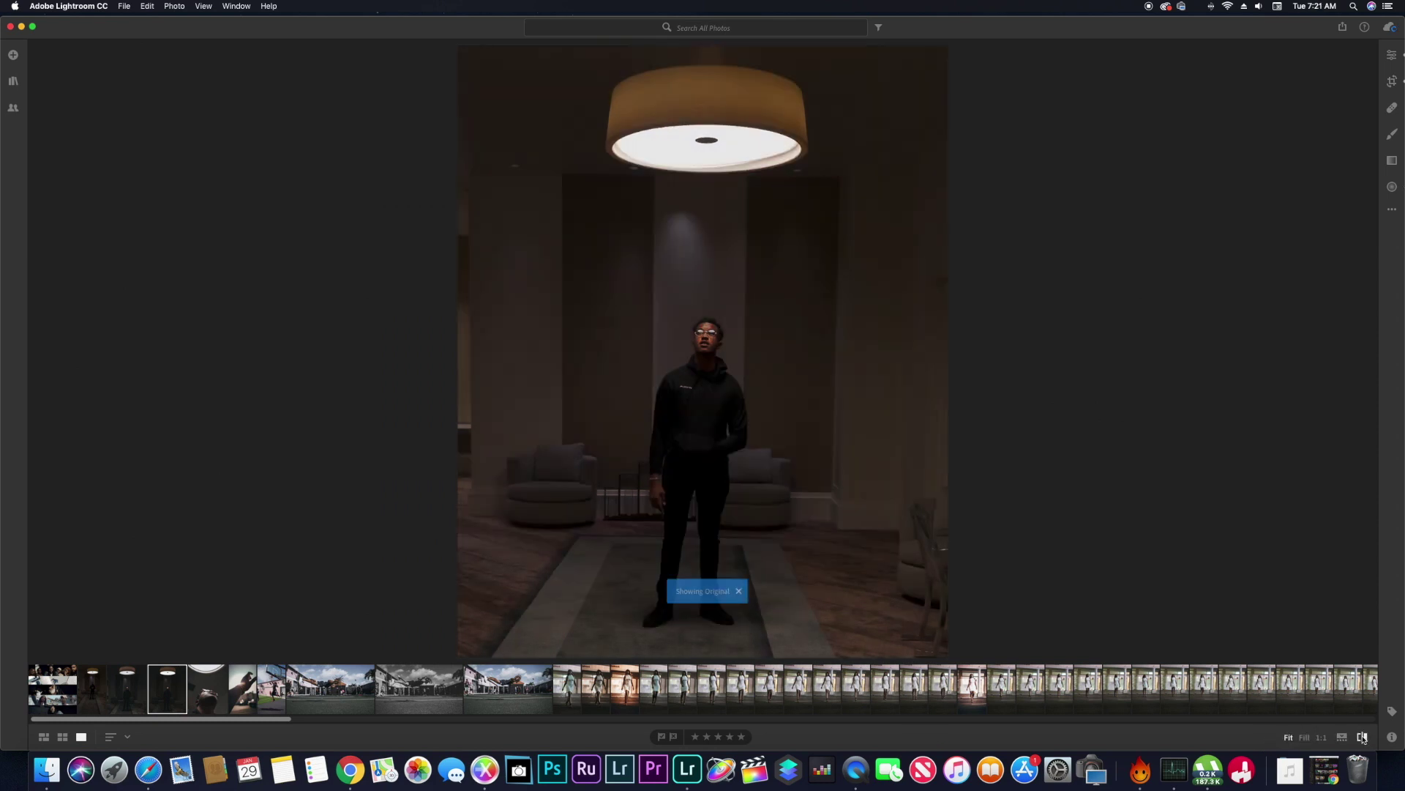
pyautogui.click(1362, 738)
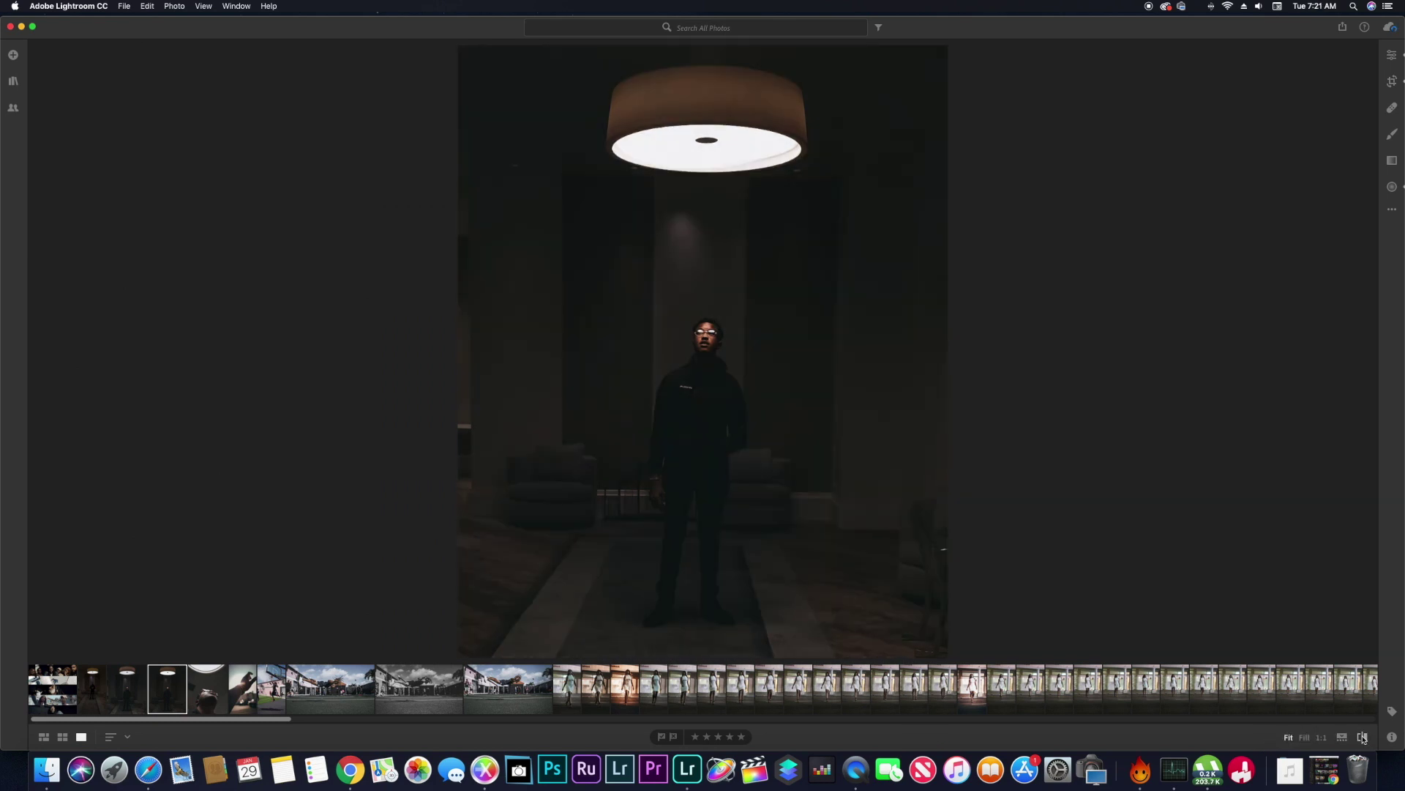
pyautogui.click(1363, 738)
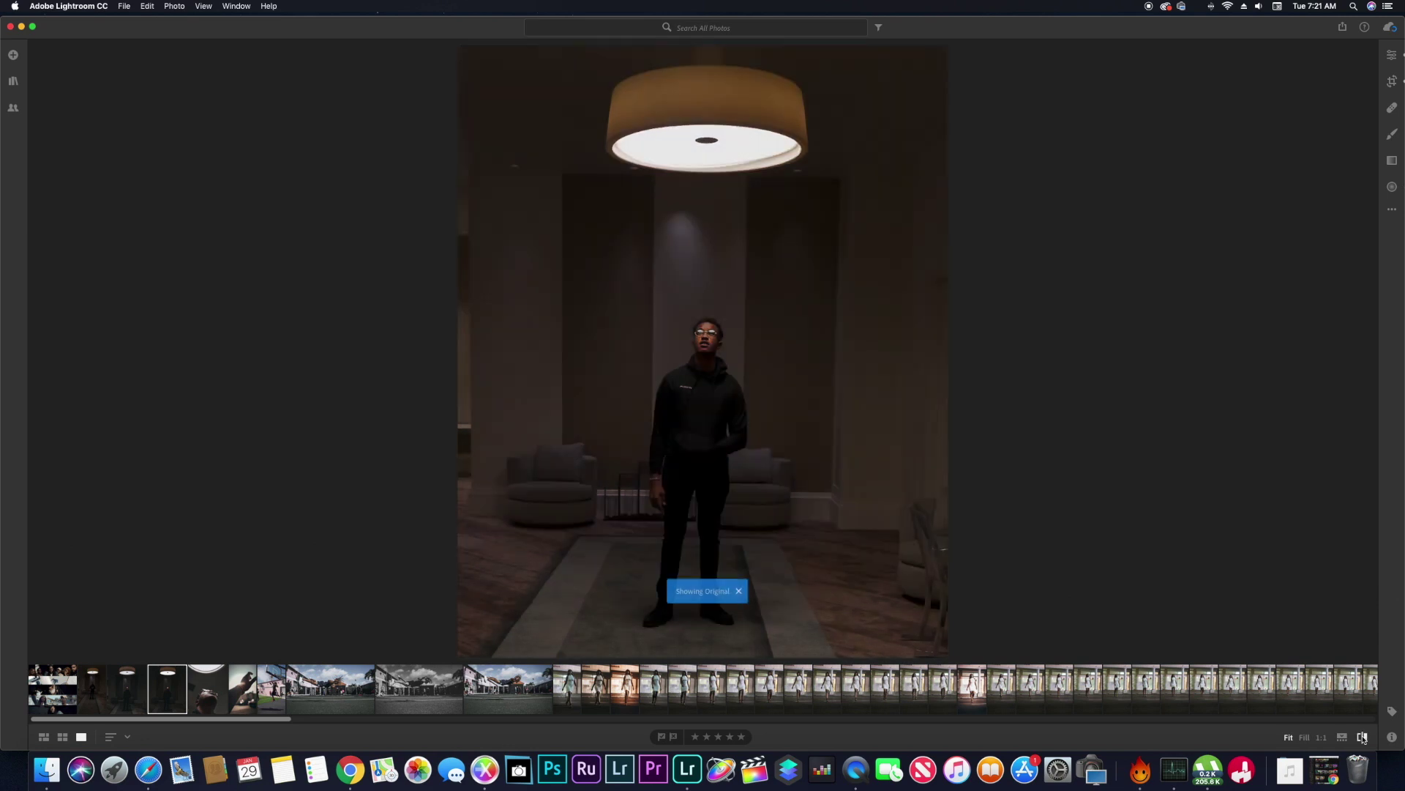
pyautogui.click(1363, 738)
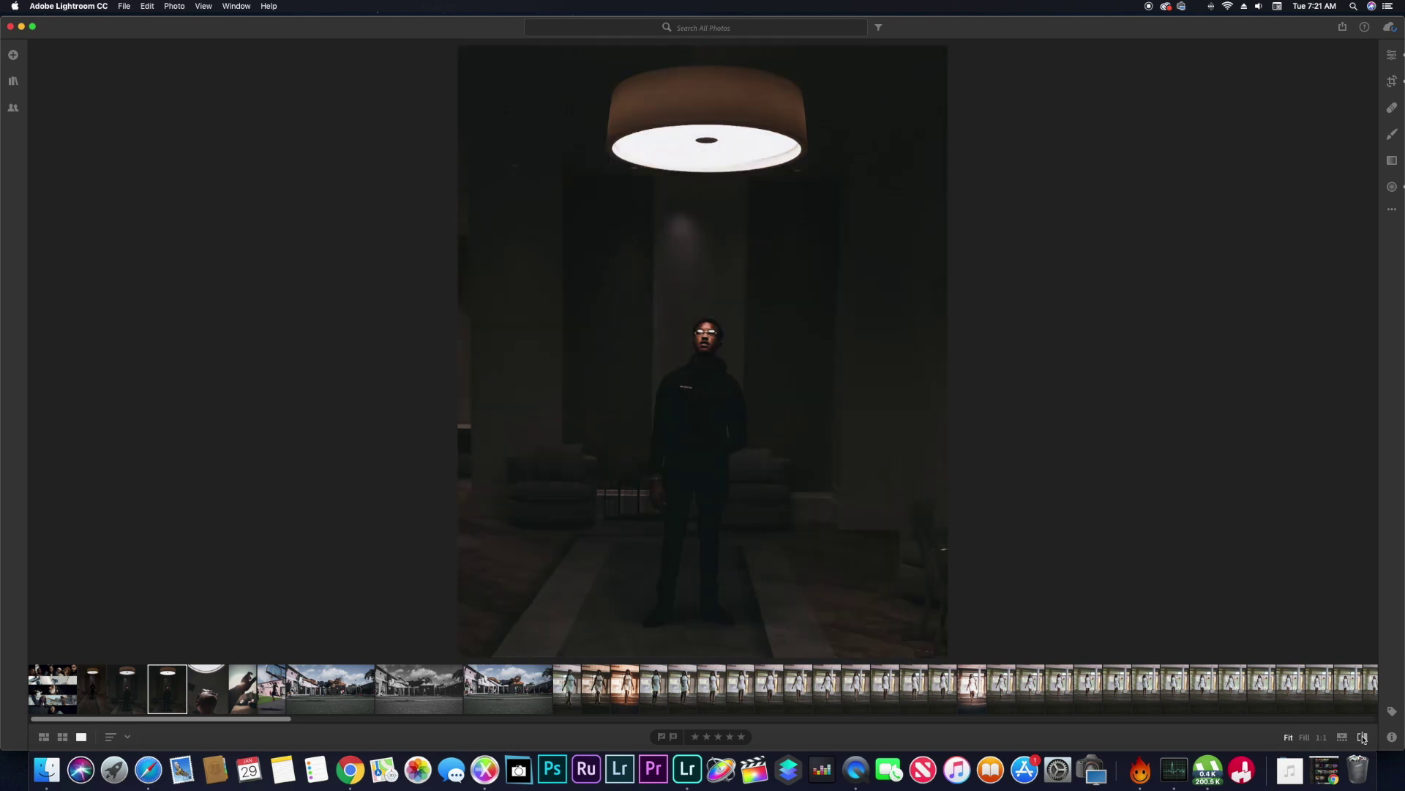
# Step: Open and close the extra photo options menu, then bring back the Edit panel
pyautogui.click(1390, 209)
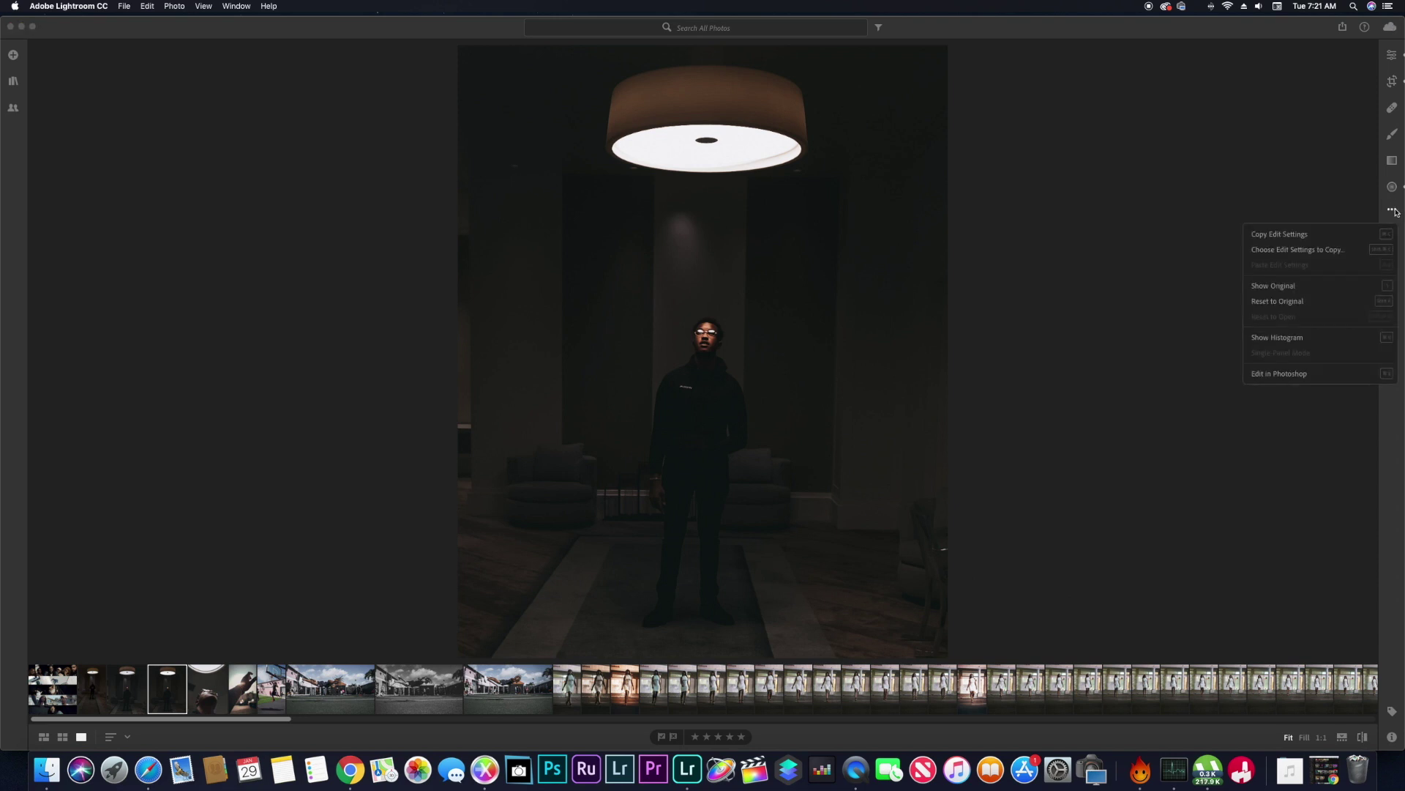
pyautogui.click(1390, 209)
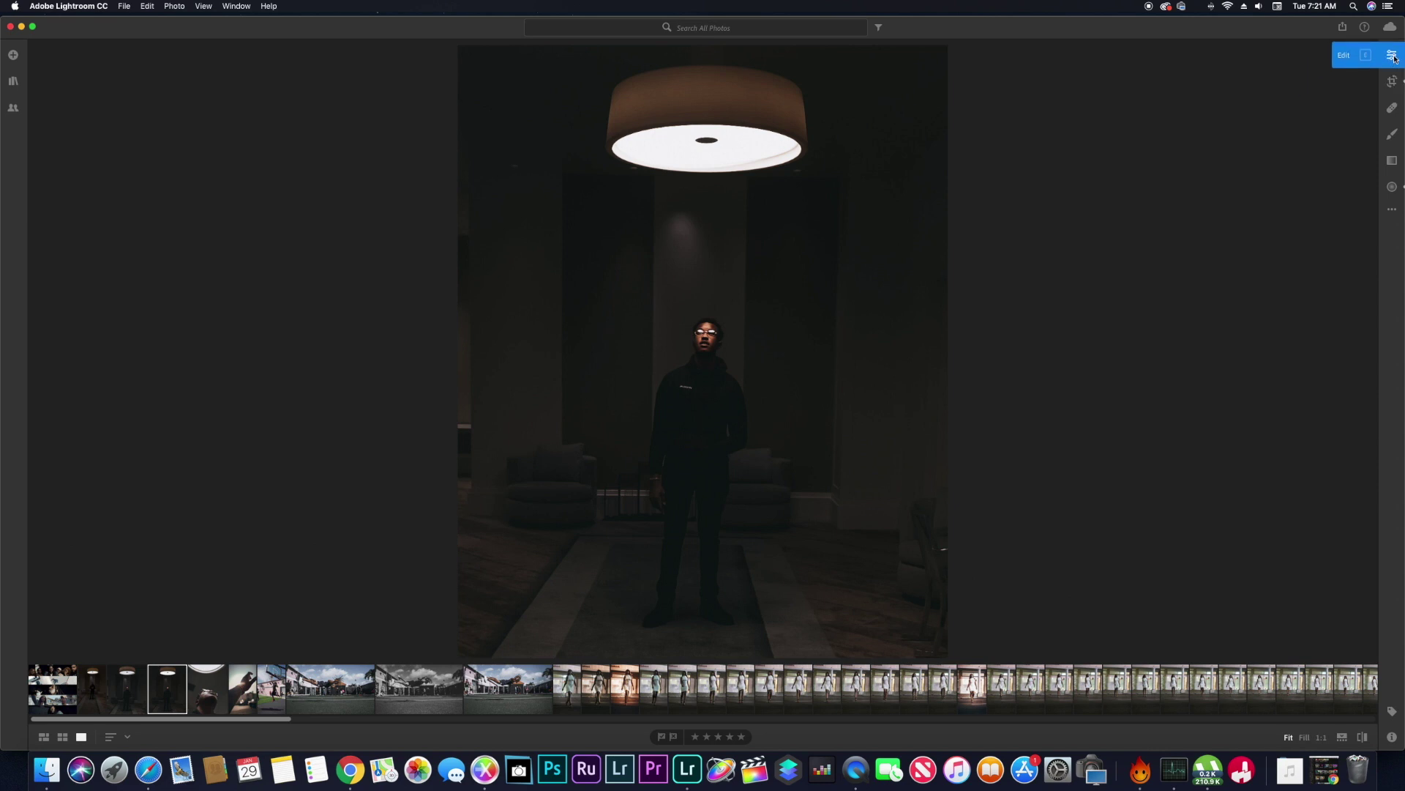
pyautogui.click(1393, 56)
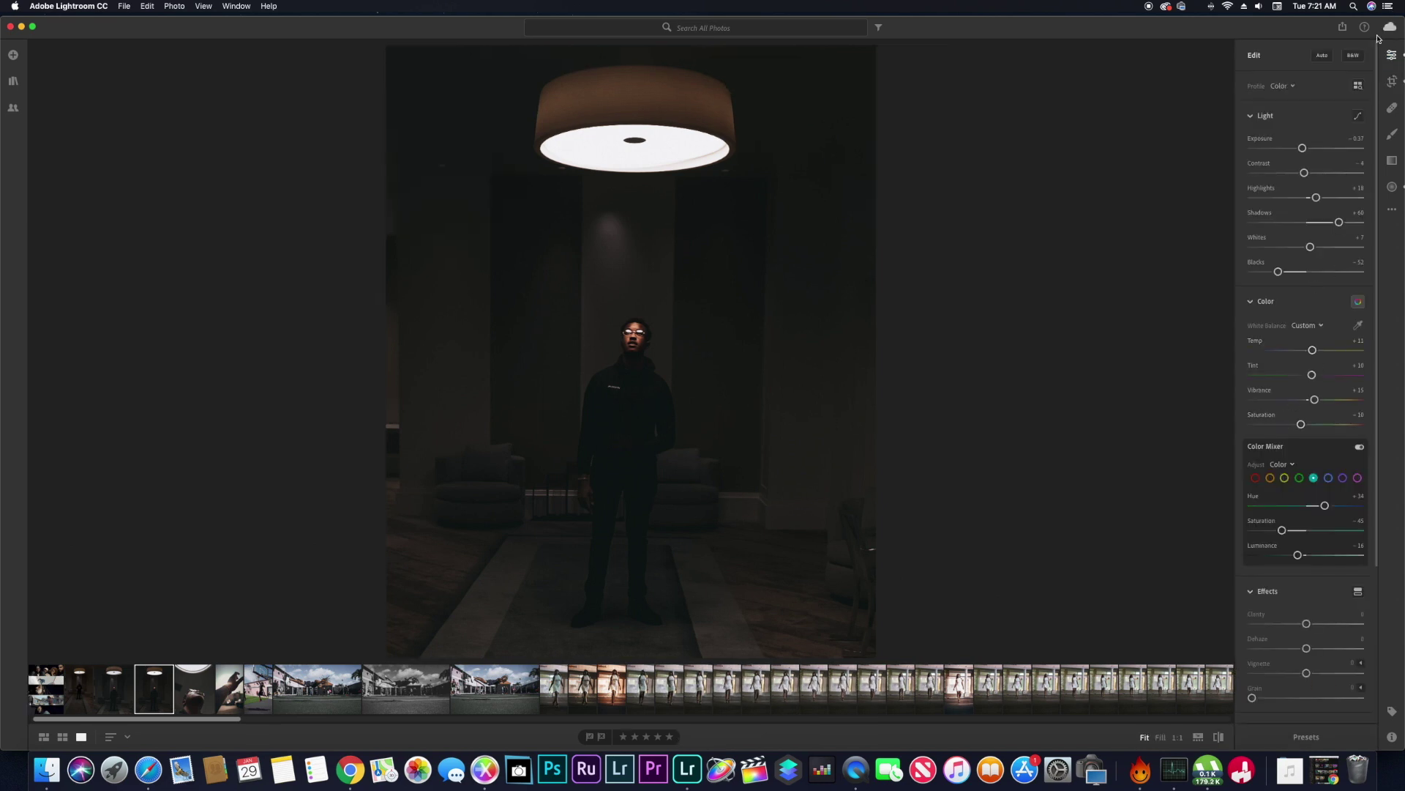
pyautogui.click(1392, 57)
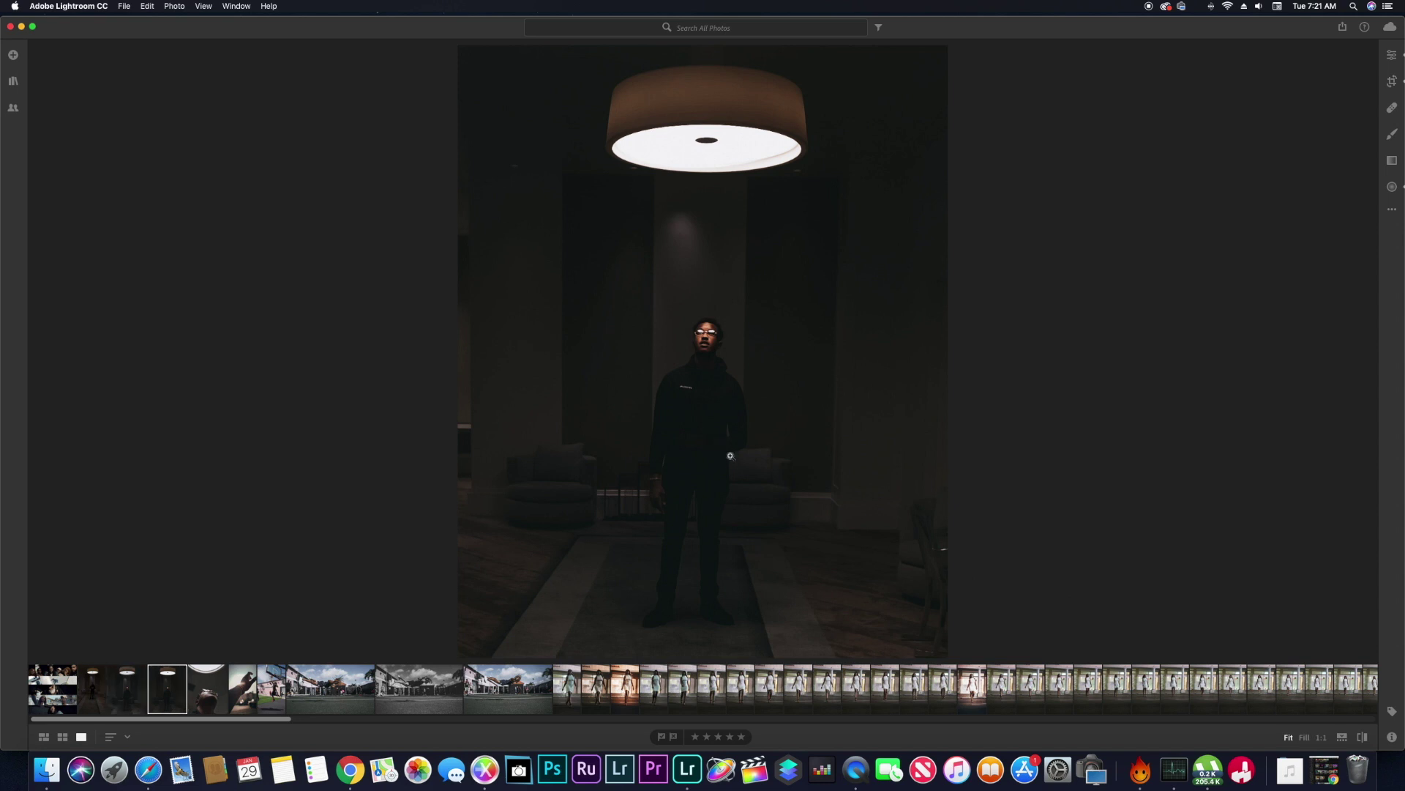
pyautogui.press('Right')
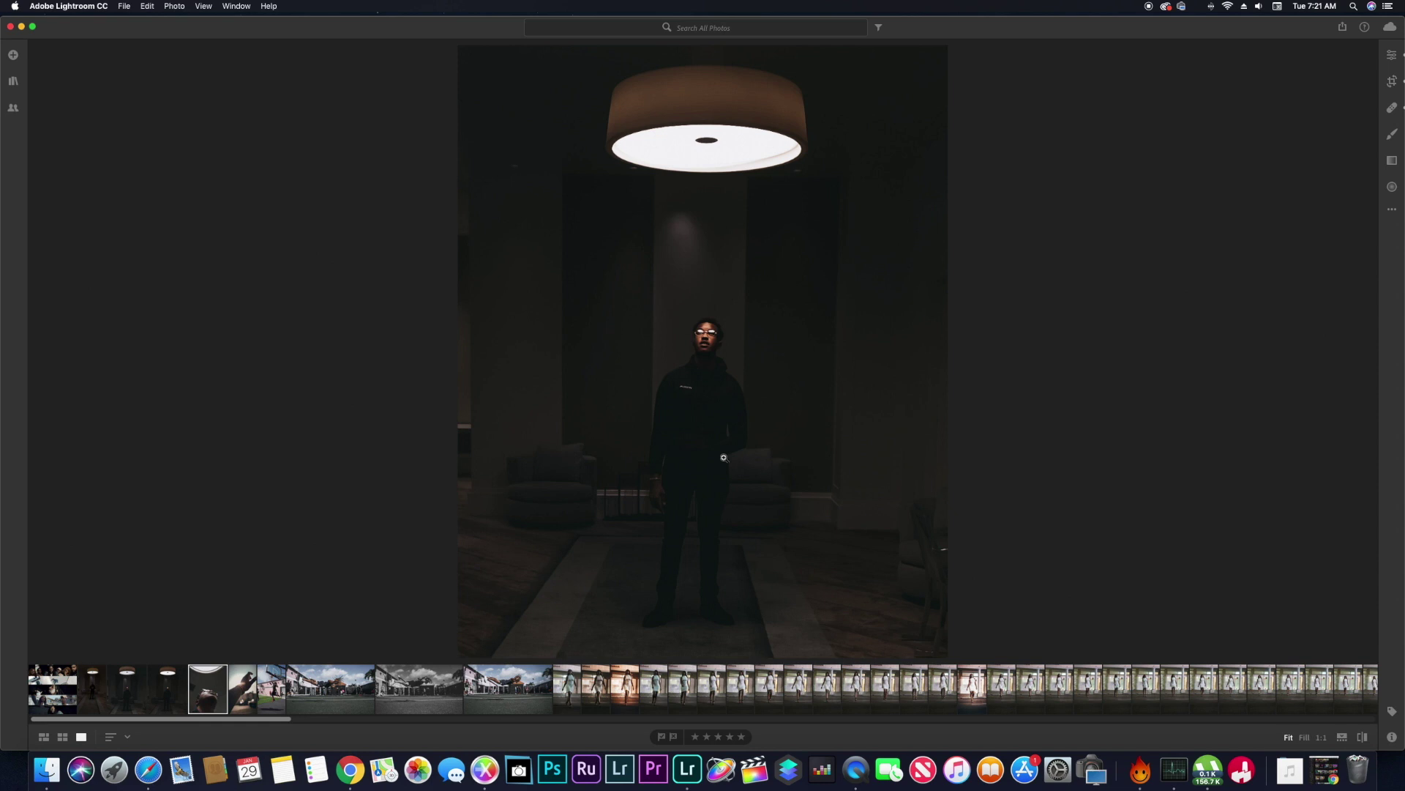